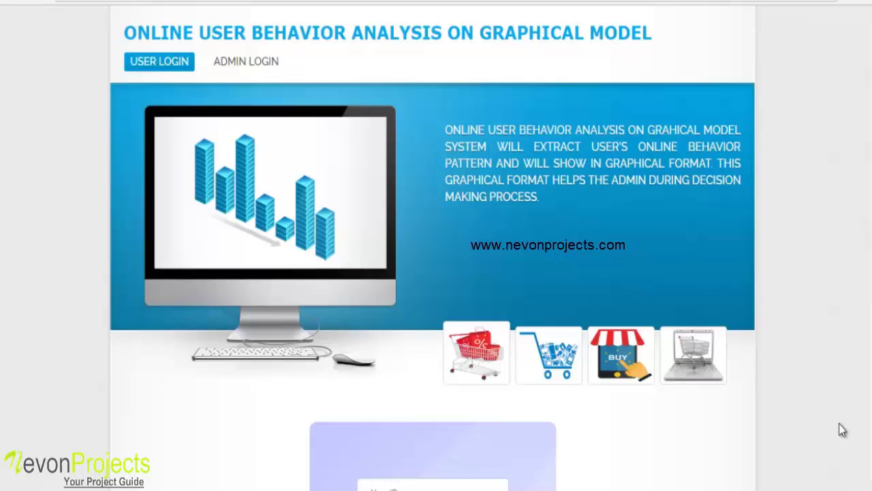
Open the Sign Up registration form with its empty Name, E-Mail ID, Mobile Number, Username and Password fields
{"action": "scroll", "coordinate": [838, 423], "scroll_direction": "down", "scroll_amount": 4}
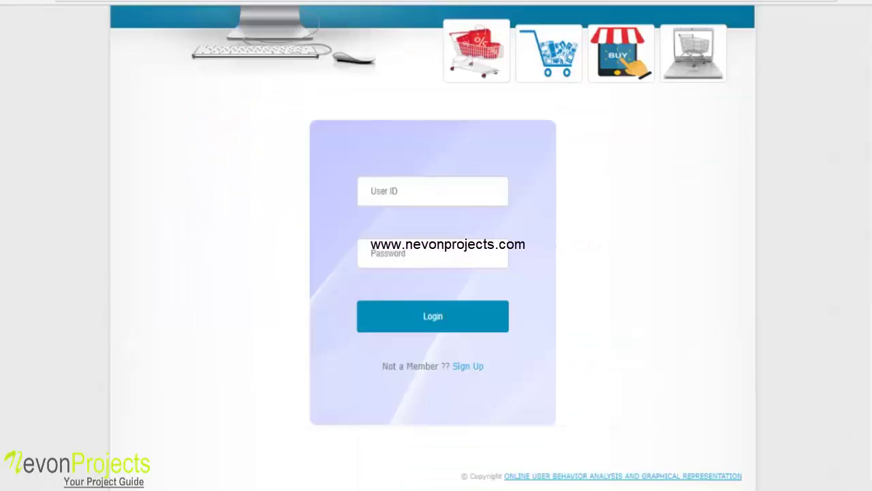
{"action": "left_click", "coordinate": [468, 368]}
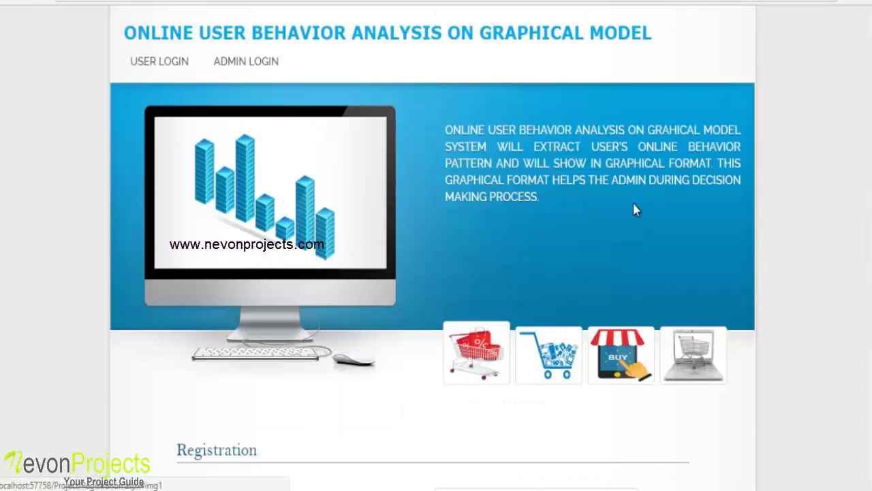
{"action": "scroll", "coordinate": [819, 135], "scroll_direction": "down", "scroll_amount": 5}
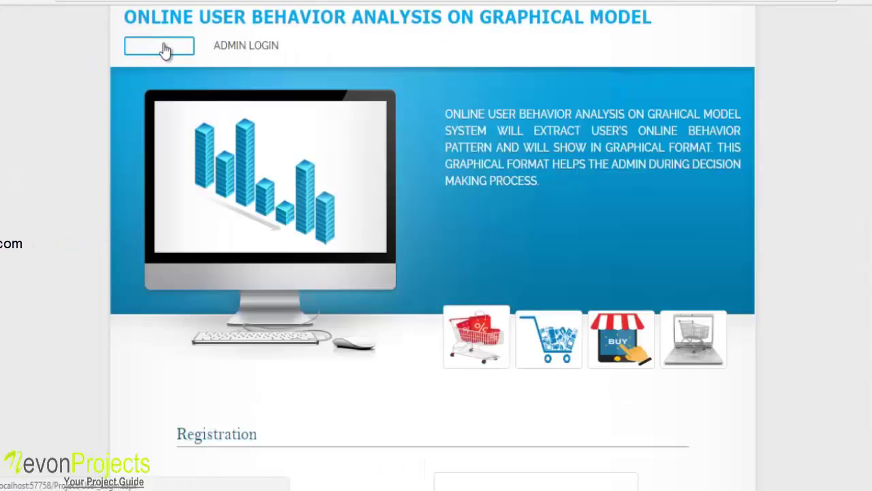
Log in through USER LOGIN with the shopper's user ID and password
{"action": "left_click", "coordinate": [163, 46]}
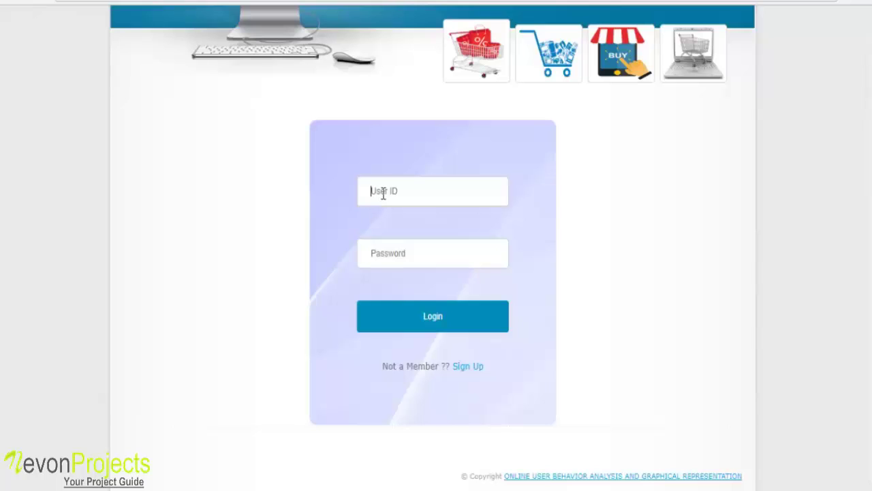
{"action": "type", "text": "sam12"}
{"action": "key", "text": "BackSpace"}
{"action": "key", "text": "BackSpace"}
{"action": "key", "text": "BackSpace"}
{"action": "left_click", "coordinate": [439, 184]}
{"action": "left_click", "coordinate": [404, 252]}
{"action": "type", "text": "sam"}
{"action": "key", "text": "Return"}
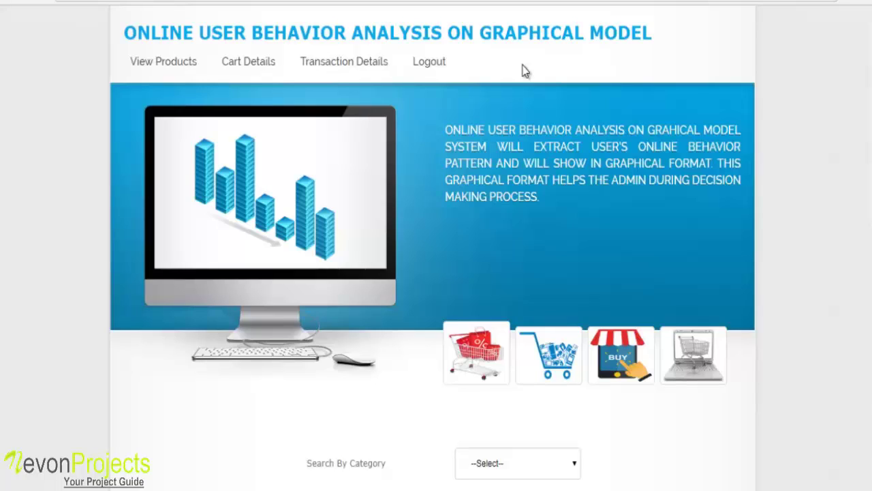
Open the Apple Iphone 5 detail page under Electronics >> Mobiles from the product list
{"action": "scroll", "coordinate": [525, 71], "scroll_direction": "down", "scroll_amount": 5}
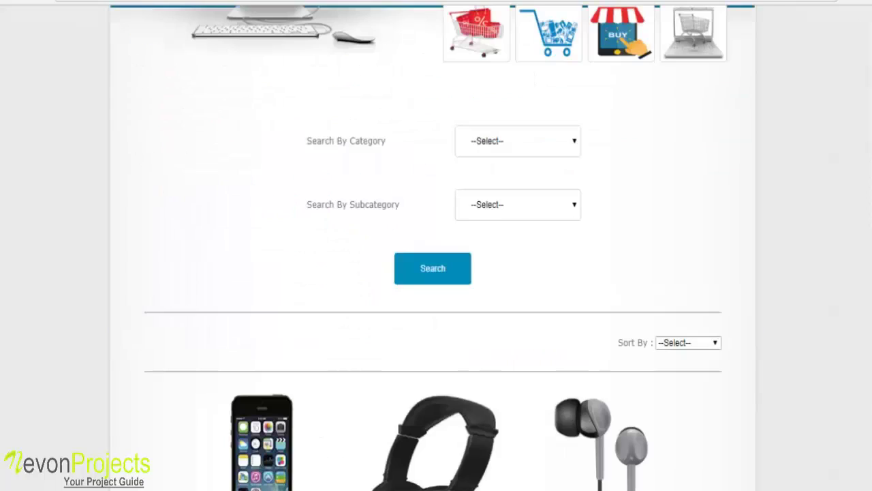
{"action": "scroll", "coordinate": [432, 247], "scroll_direction": "down", "scroll_amount": 3}
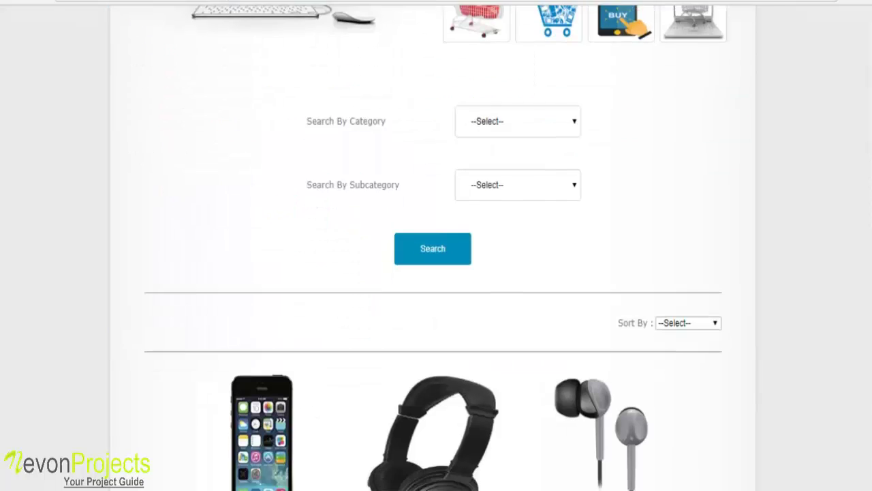
{"action": "scroll", "coordinate": [432, 247], "scroll_direction": "up", "scroll_amount": 2}
{"action": "scroll", "coordinate": [434, 247], "scroll_direction": "up", "scroll_amount": 1}
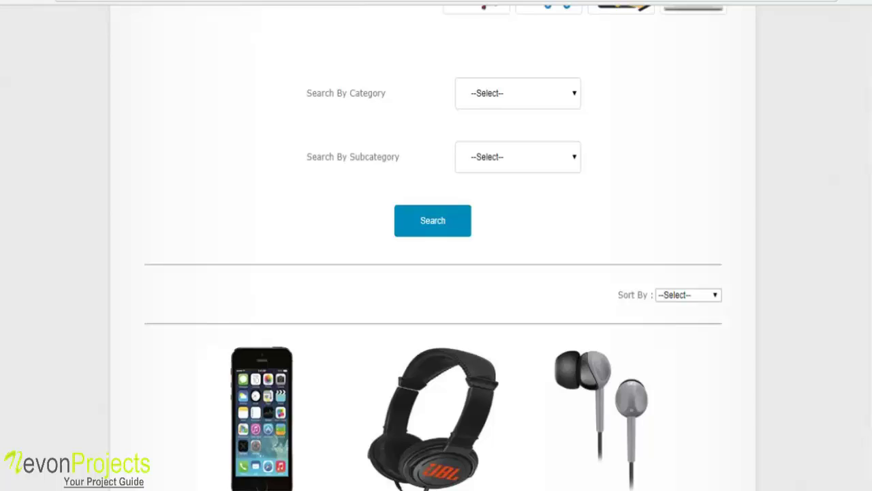
{"action": "scroll", "coordinate": [436, 272], "scroll_direction": "down", "scroll_amount": 2}
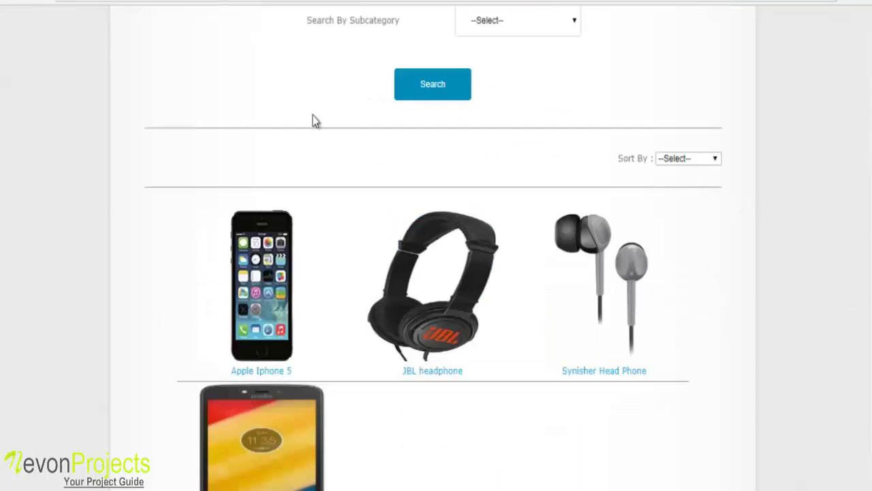
{"action": "left_click", "coordinate": [260, 255]}
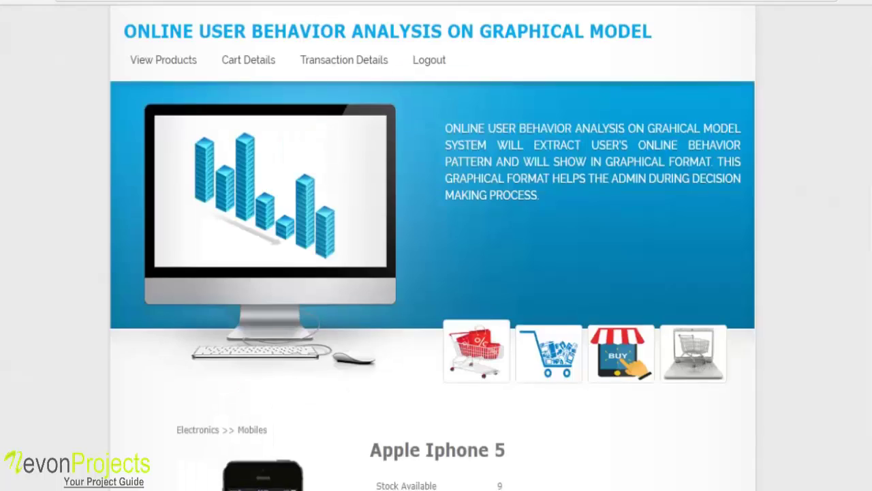
Add quantity 1 of Apple Iphone 5 to the cart and dismiss the confirmation alert
{"action": "scroll", "coordinate": [436, 273], "scroll_direction": "down", "scroll_amount": 2}
{"action": "scroll", "coordinate": [436, 273], "scroll_direction": "down", "scroll_amount": 1}
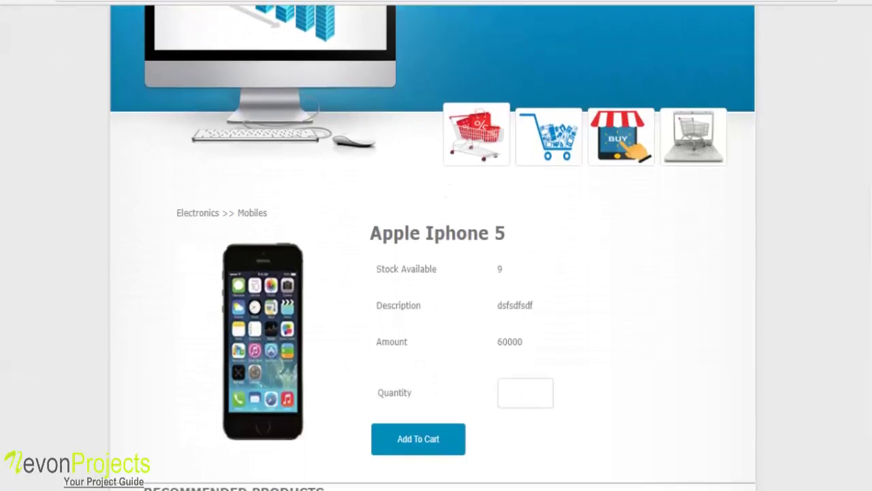
{"action": "scroll", "coordinate": [436, 273], "scroll_direction": "down", "scroll_amount": 2}
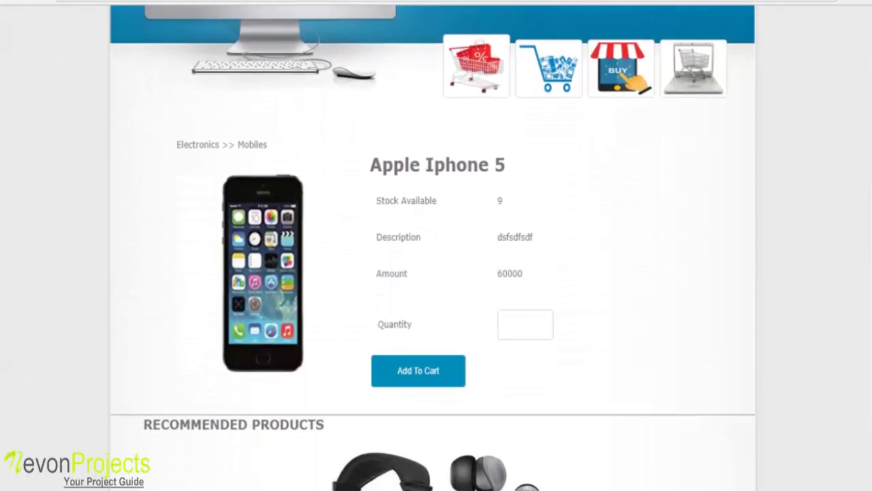
{"action": "scroll", "coordinate": [436, 273], "scroll_direction": "down", "scroll_amount": 1}
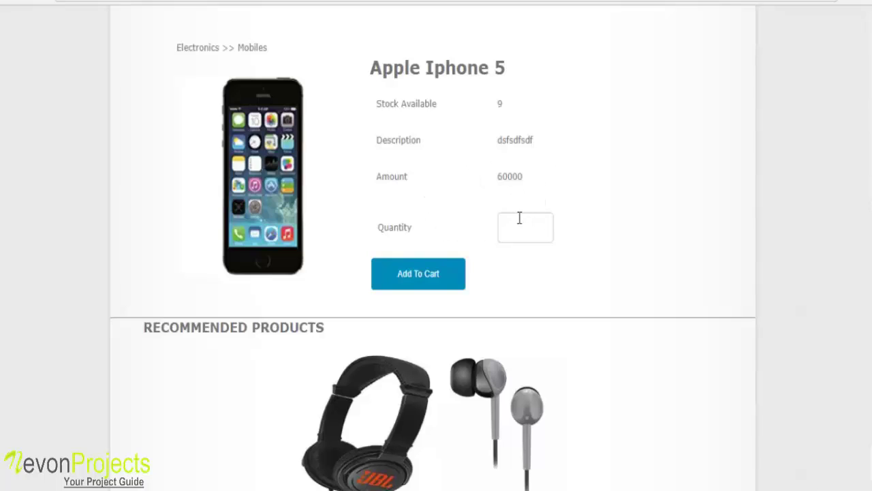
{"action": "type", "text": "1"}
{"action": "left_click", "coordinate": [455, 278]}
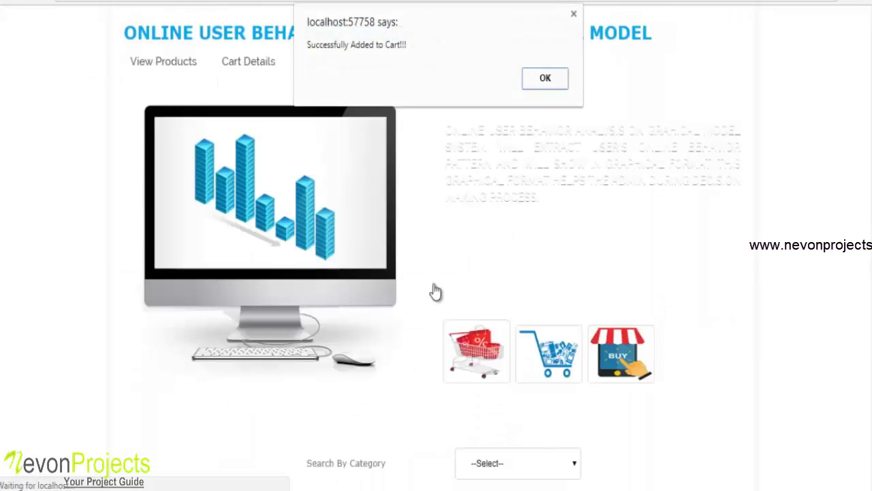
{"action": "left_click", "coordinate": [562, 86]}
Check the cart's Apple Iphone 5 at 60000 and proceed to the Payment page
{"action": "left_click", "coordinate": [269, 63]}
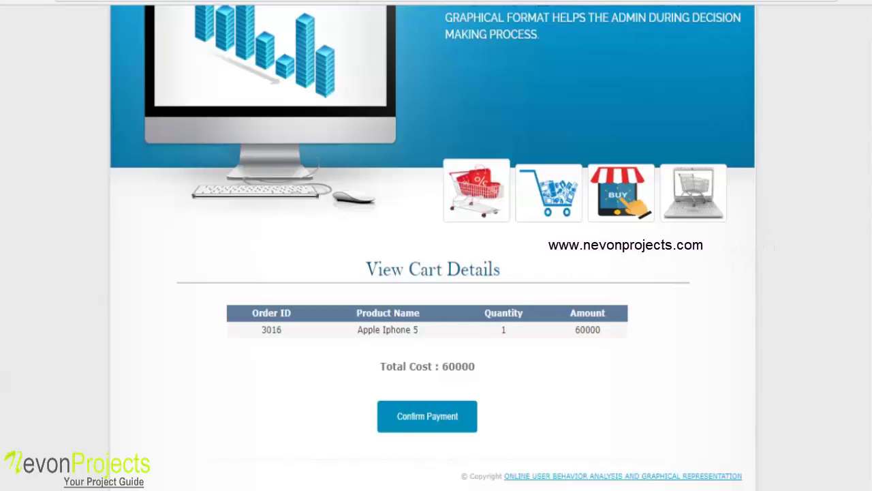
{"action": "left_click", "coordinate": [436, 422]}
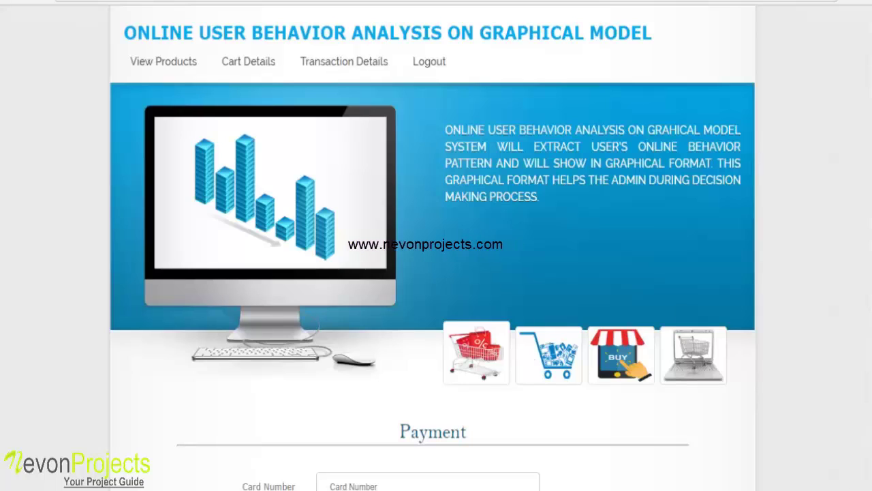
{"action": "scroll", "coordinate": [458, 407], "scroll_direction": "down", "scroll_amount": 3}
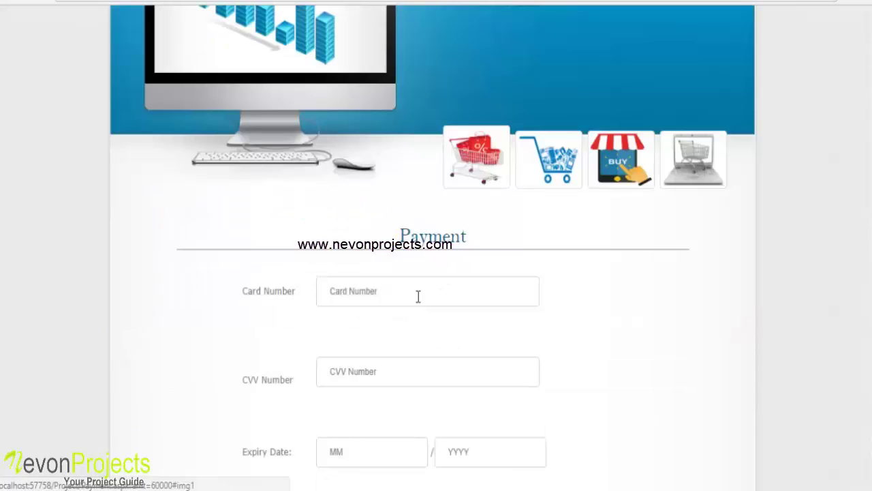
Enter the card number, the CVV and an expiry date with month 01
{"action": "left_click", "coordinate": [390, 294]}
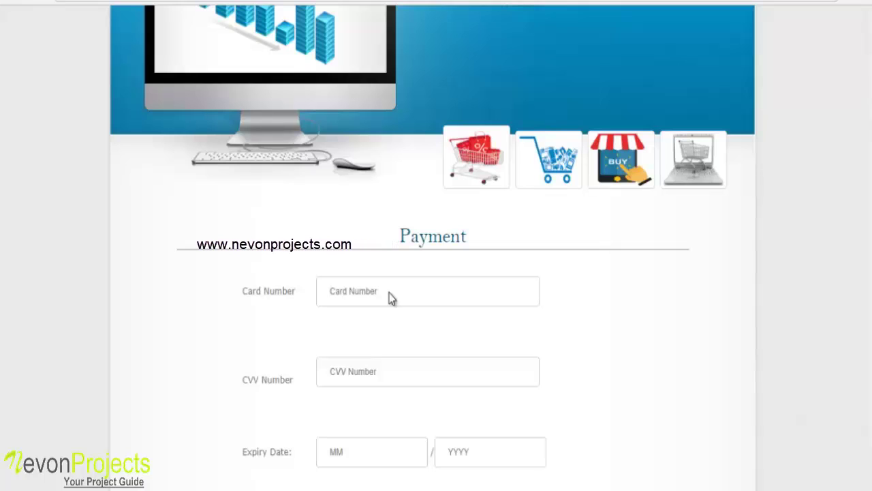
{"action": "type", "text": "1234567812345678"}
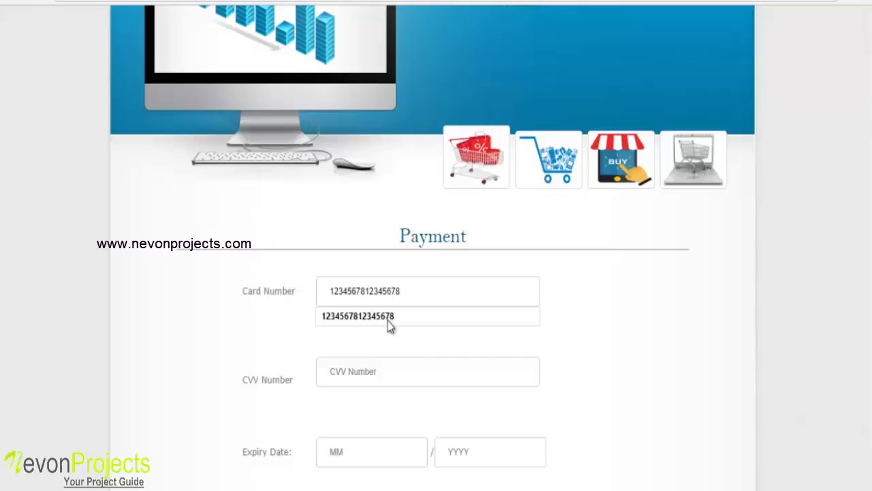
{"action": "left_click", "coordinate": [389, 324]}
{"action": "left_click", "coordinate": [357, 374]}
{"action": "type", "text": "123"}
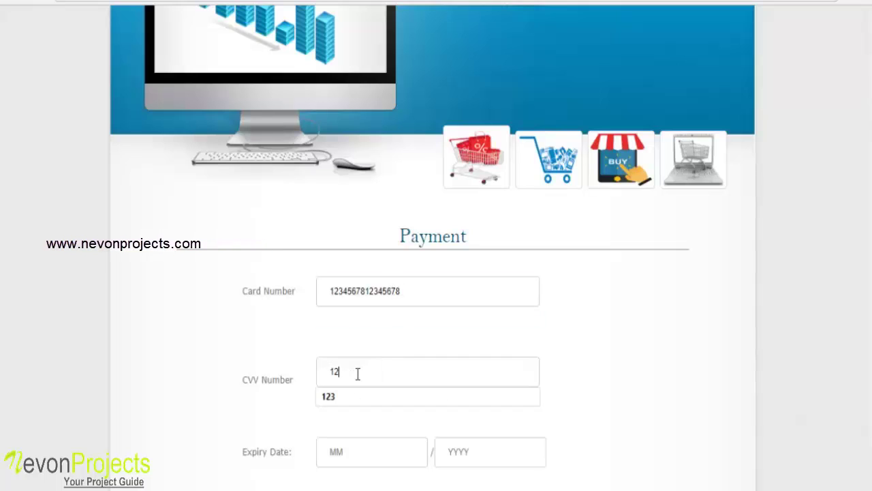
{"action": "left_click", "coordinate": [352, 443]}
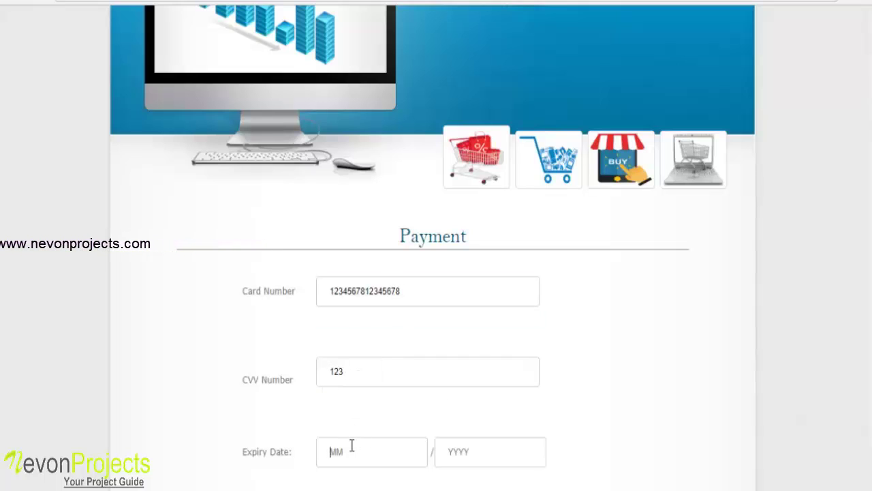
{"action": "type", "text": "01"}
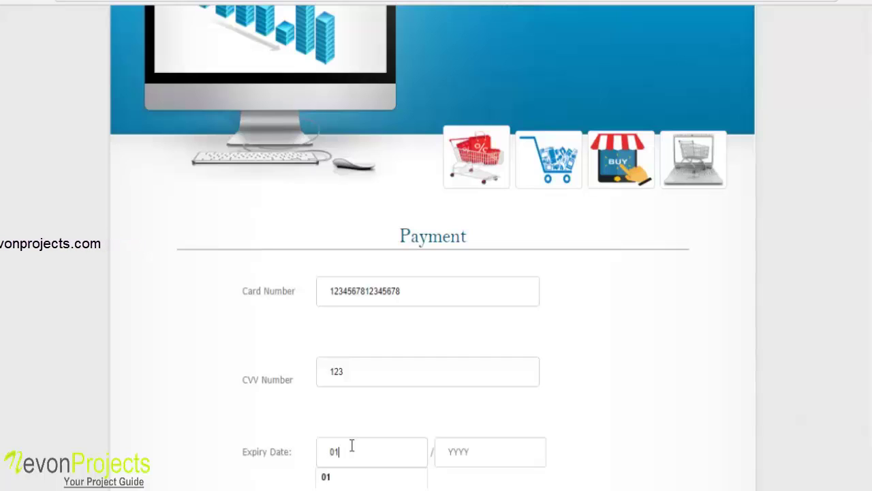
{"action": "left_click", "coordinate": [477, 454]}
{"action": "type", "text": "2019"}
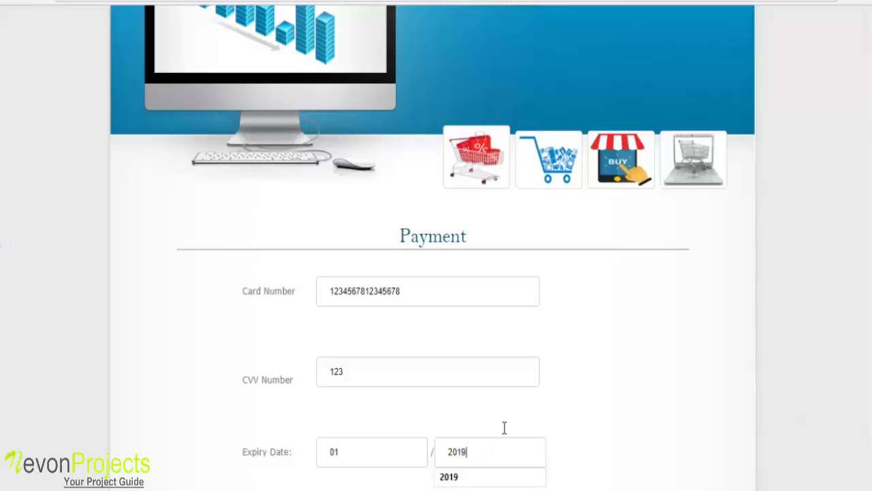
Submit and confirm the payment, then dismiss the Payment Successful message
{"action": "scroll", "coordinate": [432, 273], "scroll_direction": "down", "scroll_amount": 3}
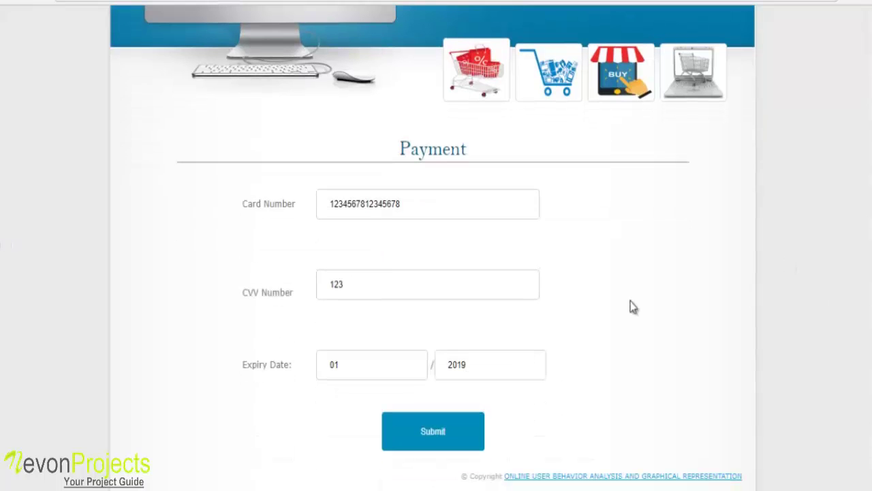
{"action": "left_click", "coordinate": [451, 436]}
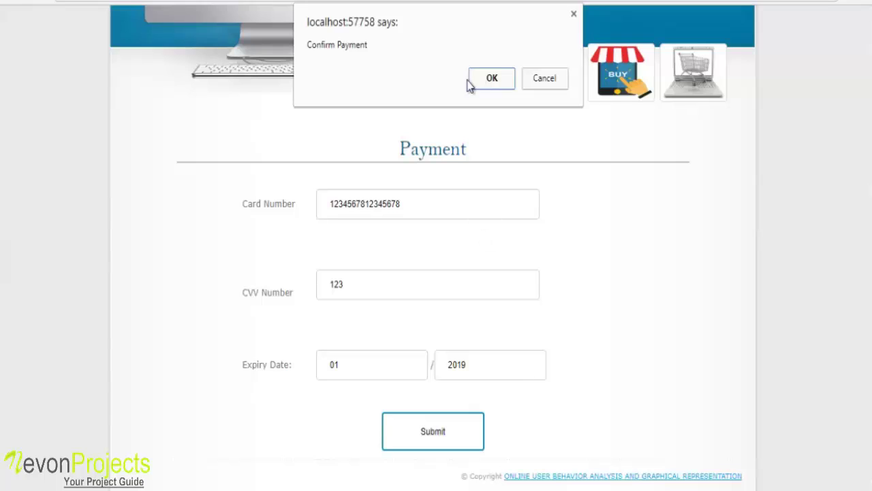
{"action": "left_click", "coordinate": [493, 78]}
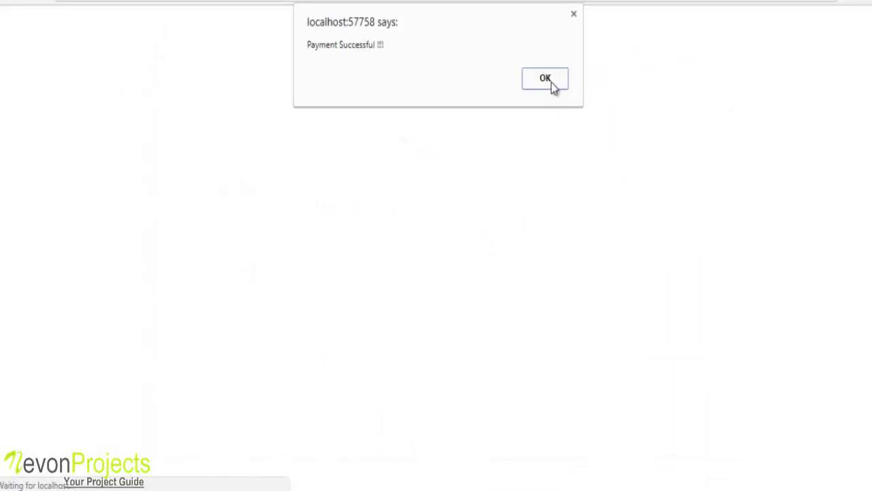
{"action": "left_click", "coordinate": [545, 79]}
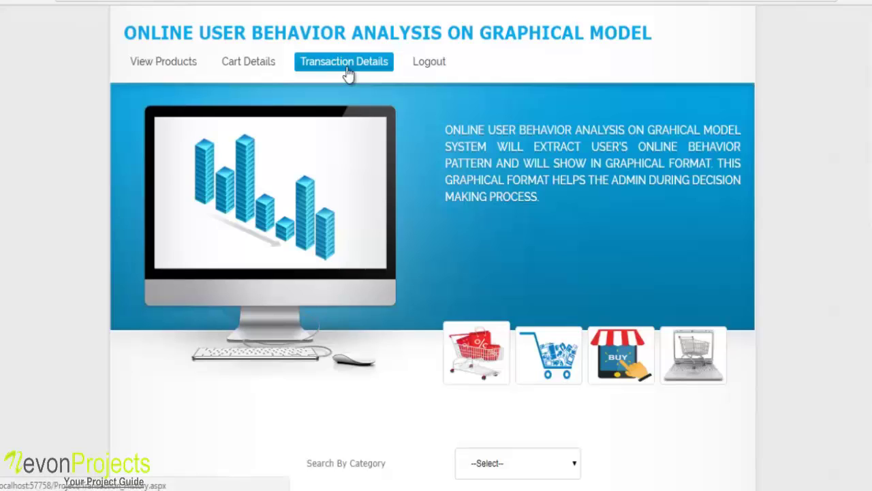
Log out of the shopper account and switch to the ADMIN LOGIN form
{"action": "left_click", "coordinate": [346, 68]}
{"action": "scroll", "coordinate": [615, 305], "scroll_direction": "down", "scroll_amount": 5}
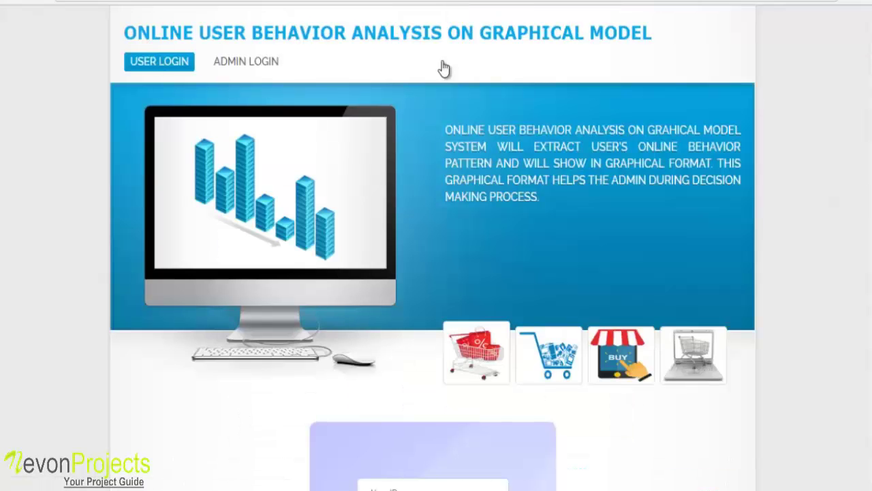
{"action": "left_click", "coordinate": [258, 66]}
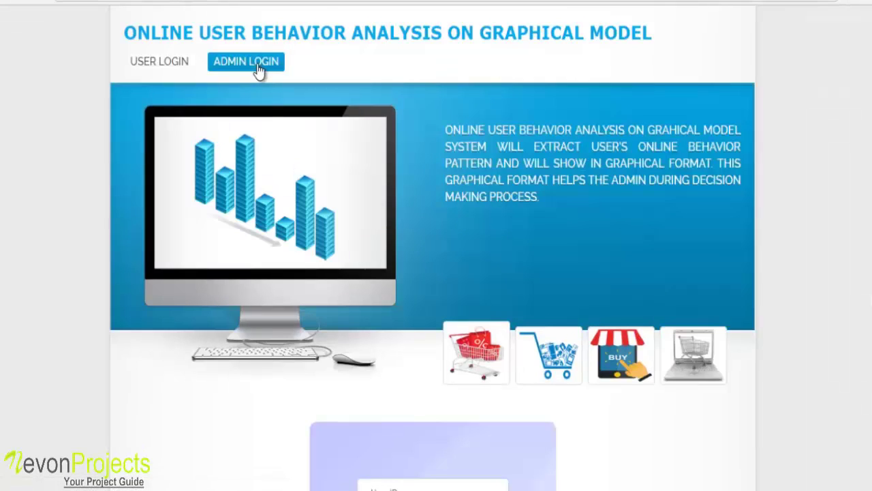
{"action": "scroll", "coordinate": [409, 204], "scroll_direction": "down", "scroll_amount": 4}
{"action": "left_click", "coordinate": [451, 241]}
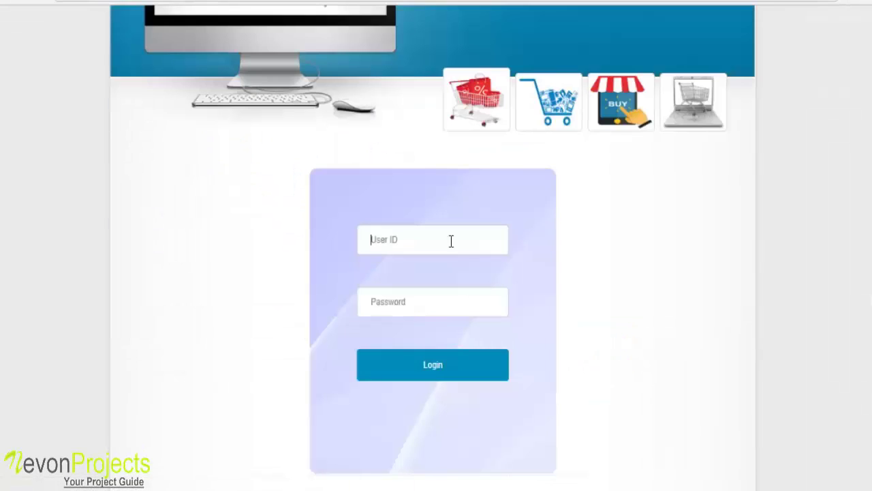
Sign in with user ID admin and the admin password
{"action": "type", "text": "admin"}
{"action": "key", "text": "Tab"}
{"action": "type", "text": "adm"}
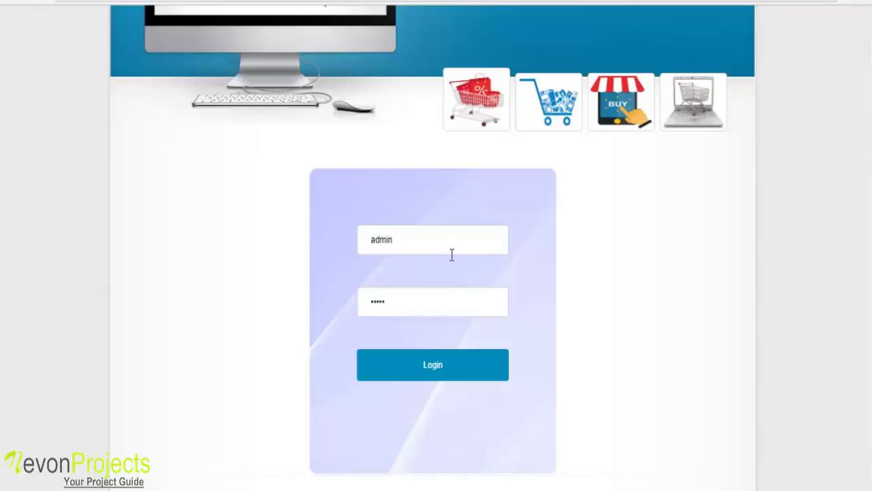
{"action": "type", "text": "in"}
{"action": "left_click", "coordinate": [445, 373]}
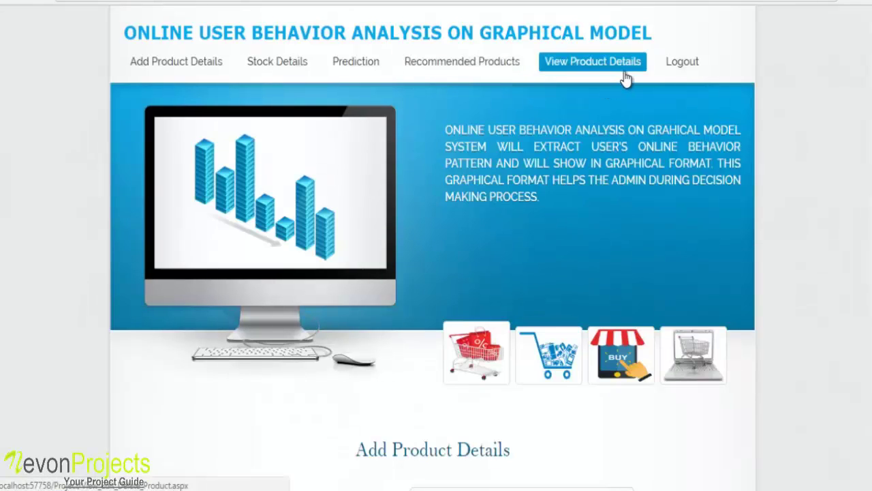
Open the Add Product Details form and choose the Electronics category
{"action": "left_click", "coordinate": [182, 61]}
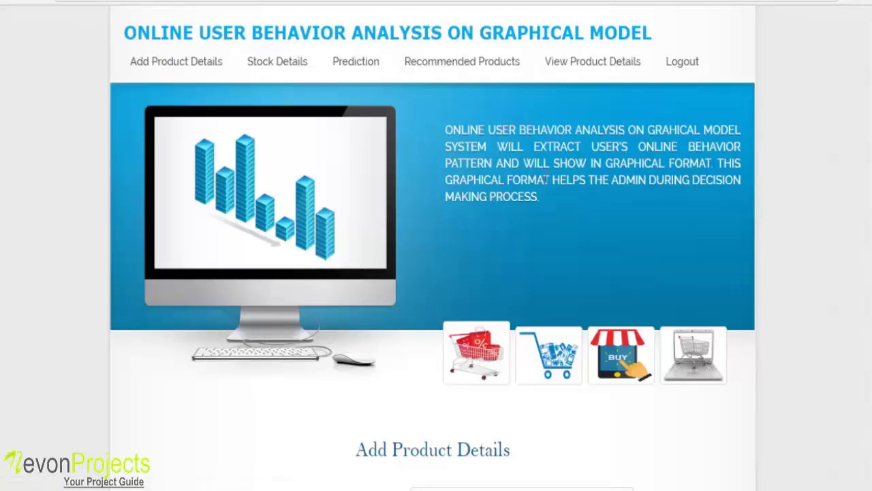
{"action": "scroll", "coordinate": [469, 205], "scroll_direction": "down", "scroll_amount": 5}
{"action": "left_click", "coordinate": [468, 118]}
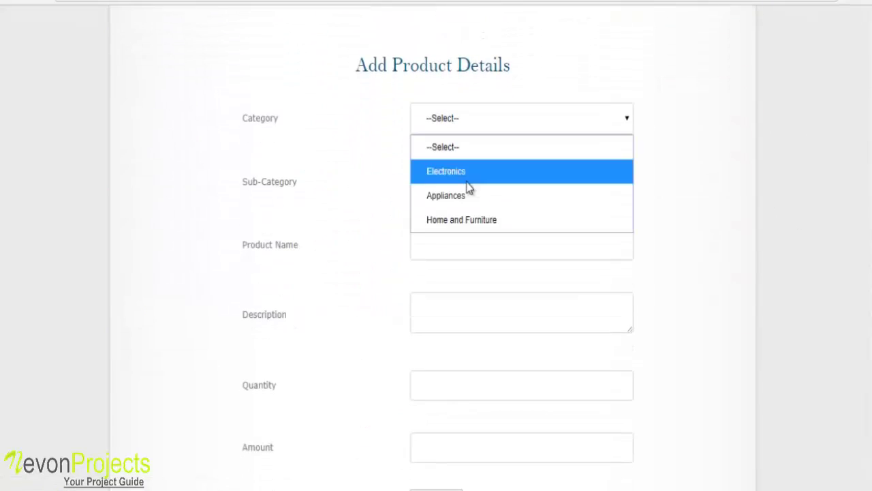
{"action": "left_click", "coordinate": [467, 180]}
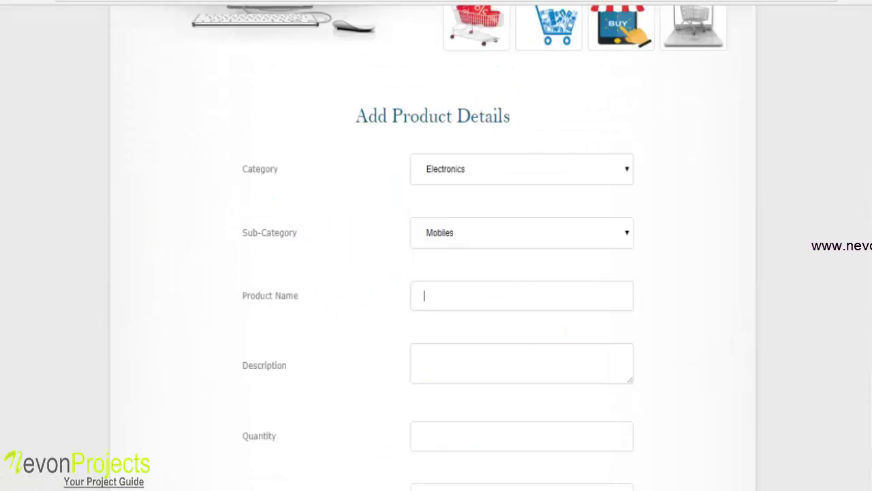
Copy the product name Samsung Galaxy J3 Pro from Notepad into the name field
{"action": "key", "text": "alt+Tab"}
{"action": "left_click_drag", "start_coordinate": [87, 227], "coordinate": [470, 302]}
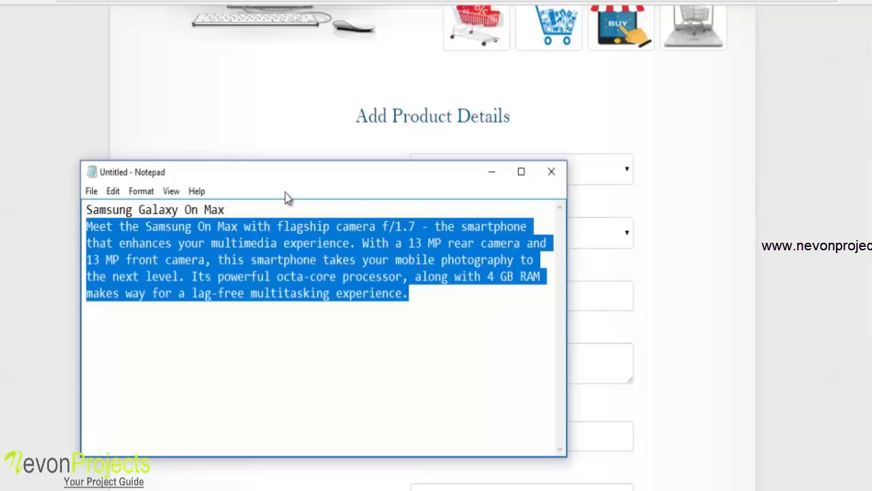
{"action": "left_click_drag", "start_coordinate": [225, 209], "coordinate": [78, 207]}
{"action": "key", "text": "ctrl+c"}
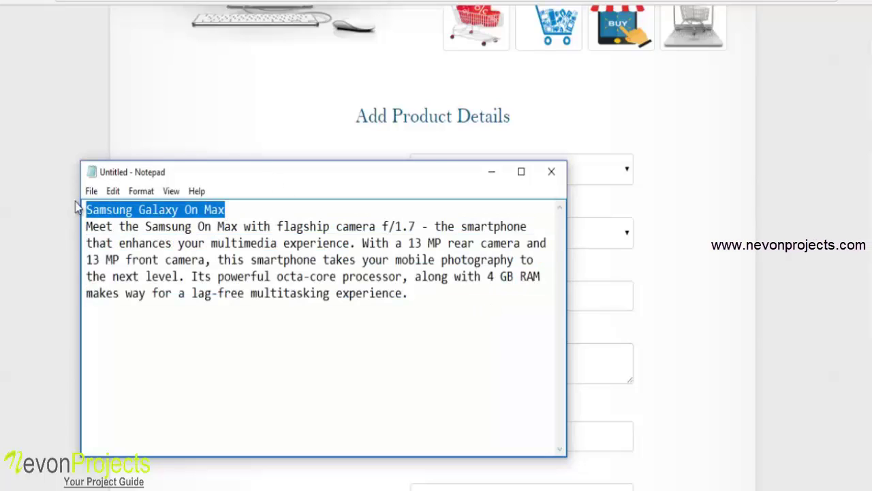
{"action": "left_click", "coordinate": [492, 170]}
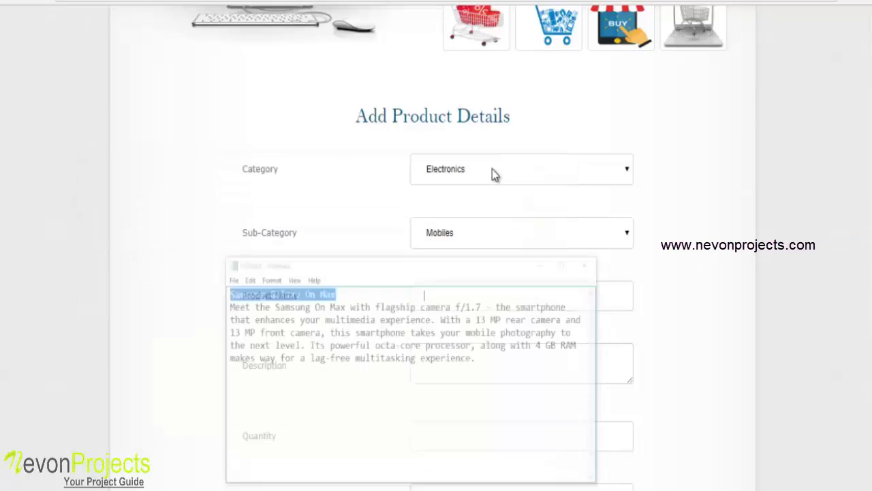
{"action": "left_click", "coordinate": [460, 293]}
{"action": "key", "text": "ctrl+v"}
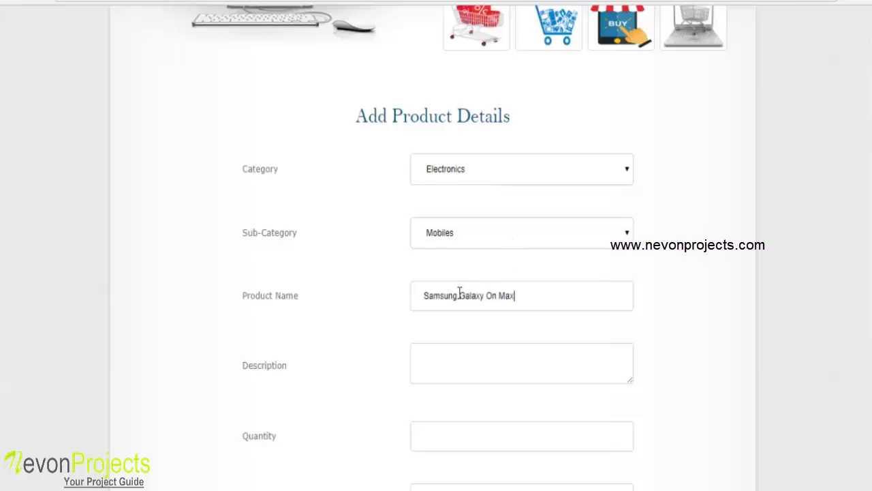
{"action": "left_click", "coordinate": [421, 416]}
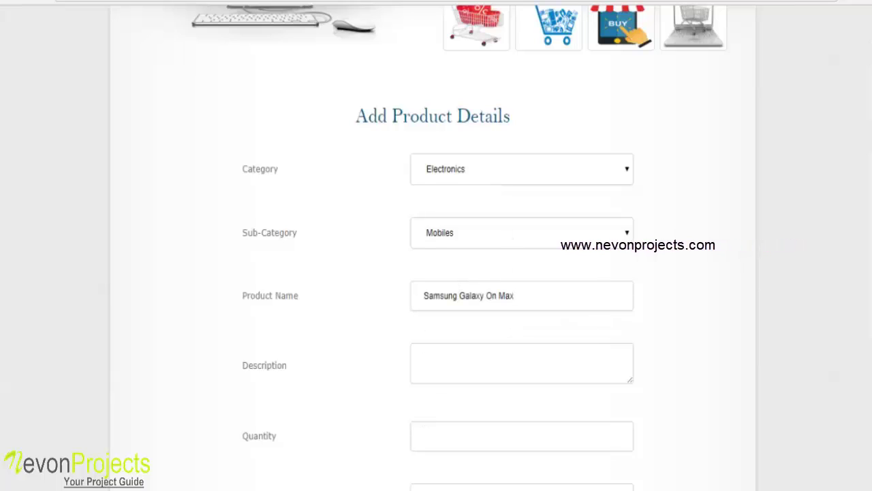
Copy the product description paragraph from Notepad into the description field
{"action": "key", "text": "alt+Tab"}
{"action": "left_click_drag", "start_coordinate": [409, 294], "coordinate": [86, 226]}
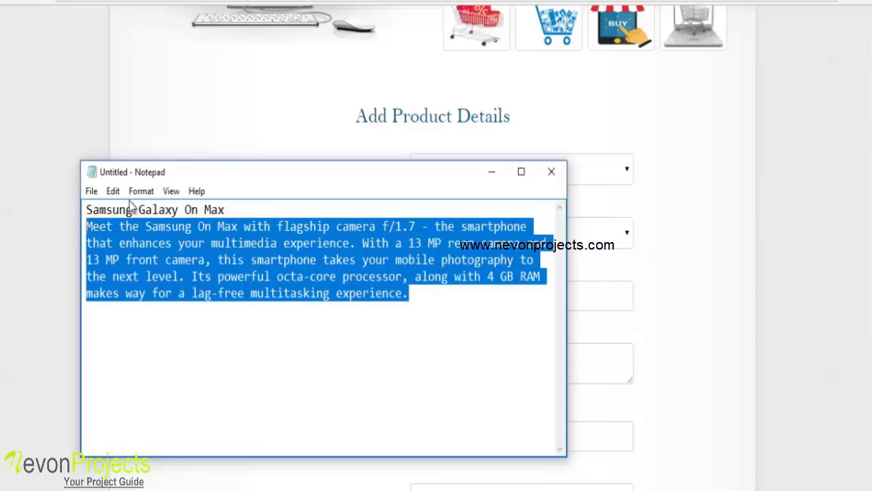
{"action": "left_click", "coordinate": [490, 171]}
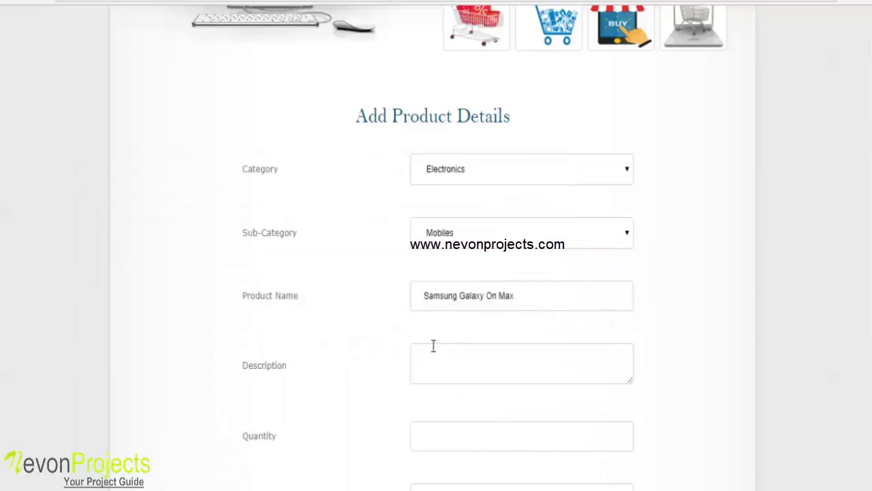
{"action": "left_click", "coordinate": [433, 346]}
{"action": "key", "text": "ctrl+v"}
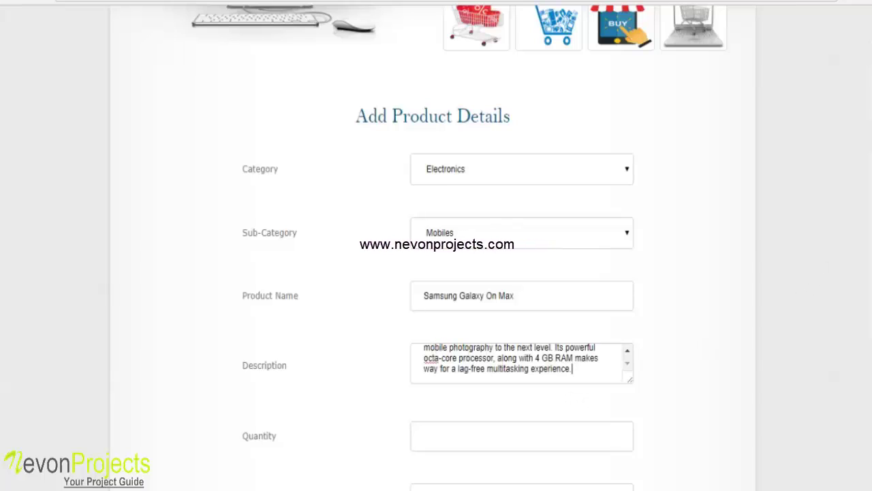
Enter stock quantity 5 and amount 16500
{"action": "scroll", "coordinate": [456, 181], "scroll_direction": "down", "scroll_amount": 4}
{"action": "left_click", "coordinate": [456, 181]}
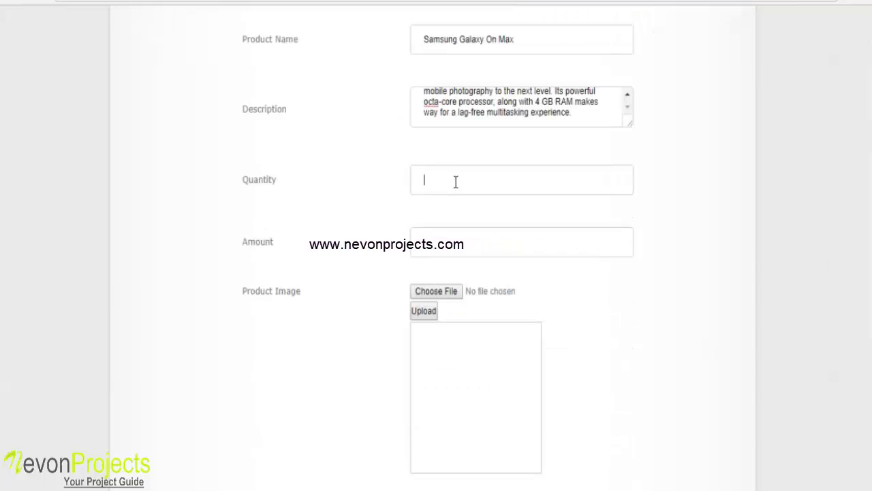
{"action": "type", "text": "5"}
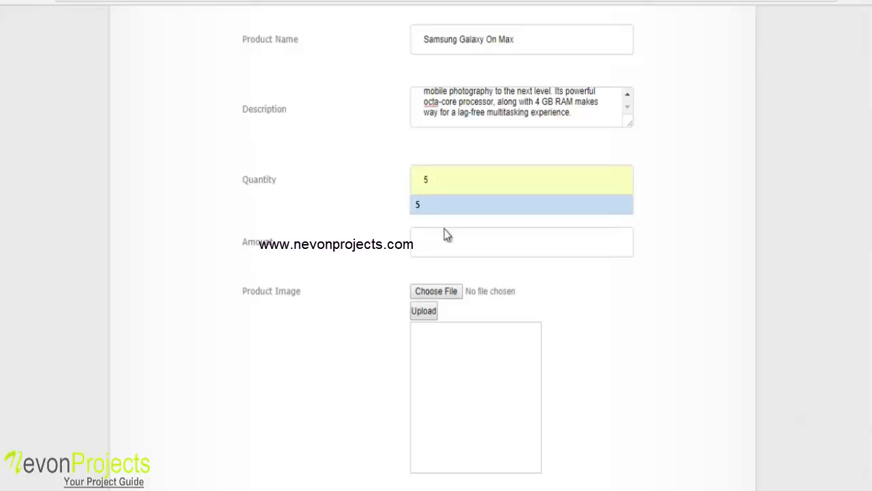
{"action": "left_click", "coordinate": [430, 241]}
{"action": "type", "text": "16500"}
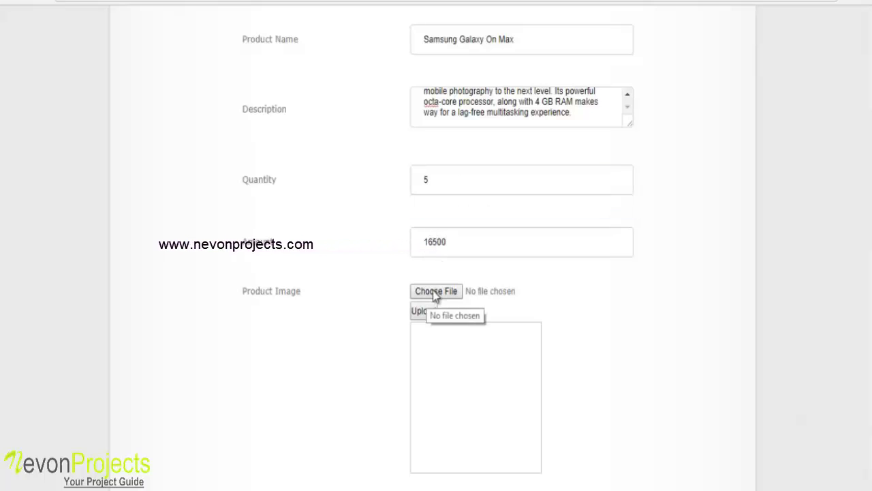
Upload the product image, save the new product and dismiss the success message
{"action": "left_click", "coordinate": [434, 291]}
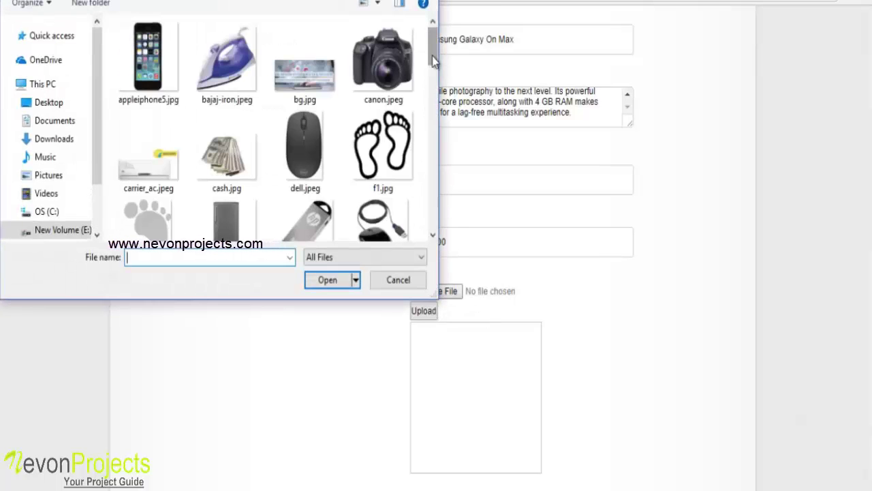
{"action": "left_click_drag", "start_coordinate": [433, 62], "coordinate": [436, 136]}
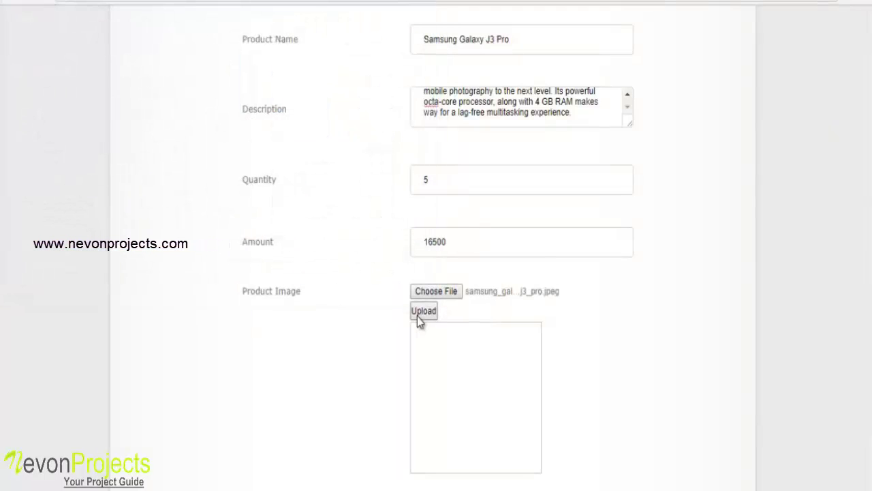
{"action": "left_click", "coordinate": [418, 316]}
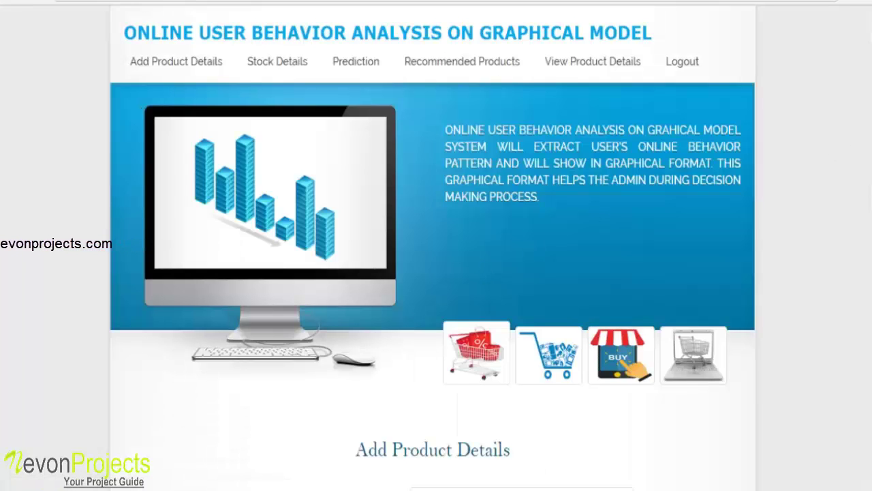
{"action": "scroll", "coordinate": [436, 272], "scroll_direction": "down", "scroll_amount": 10}
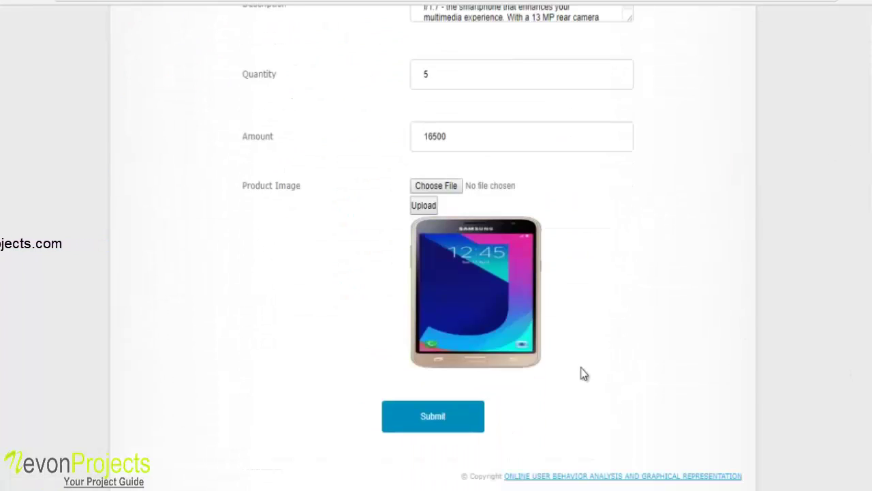
{"action": "left_click", "coordinate": [459, 429]}
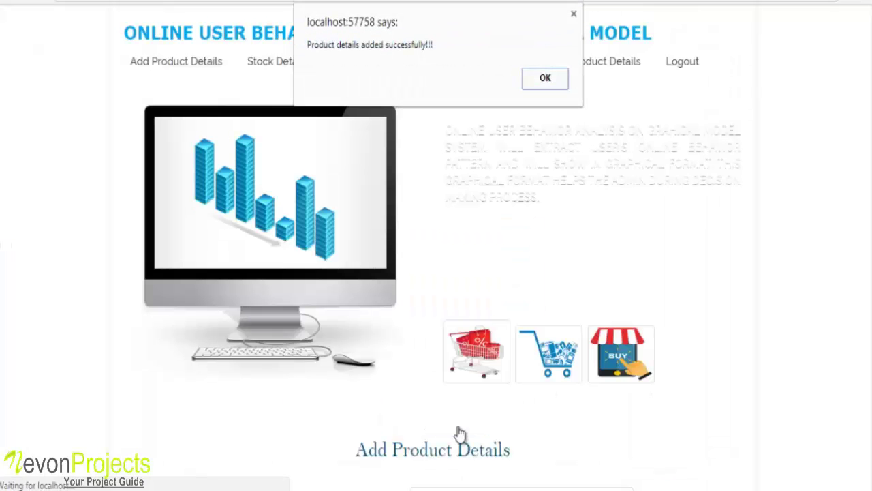
{"action": "left_click", "coordinate": [545, 78]}
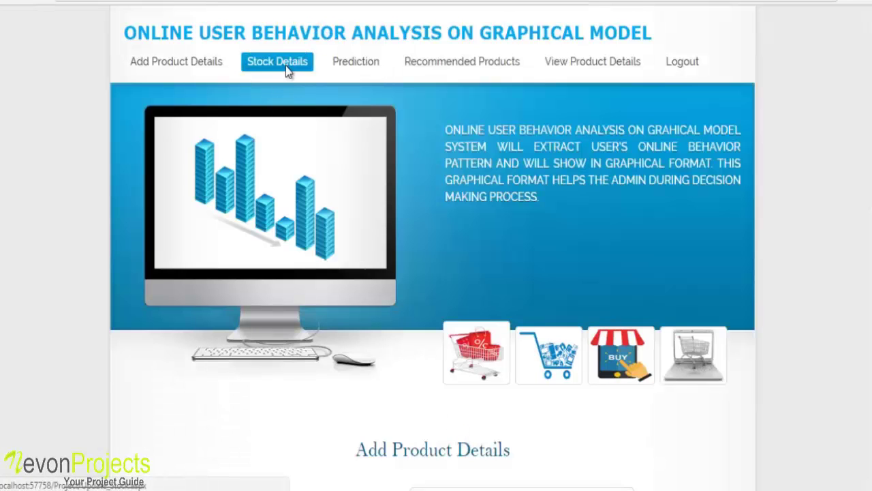
Update Apple Iphone 5 stock to 8 available and 5 purchased, then dismiss the confirmation
{"action": "left_click", "coordinate": [287, 68]}
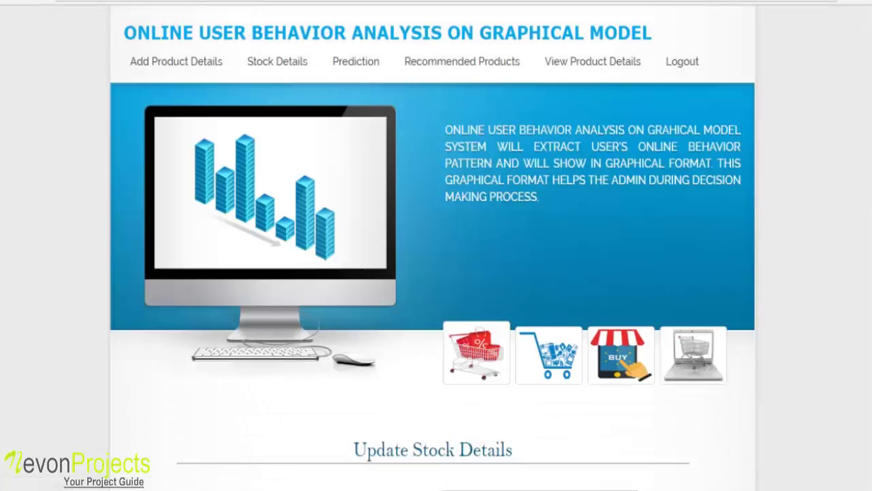
{"action": "scroll", "coordinate": [845, 226], "scroll_direction": "down", "scroll_amount": 4}
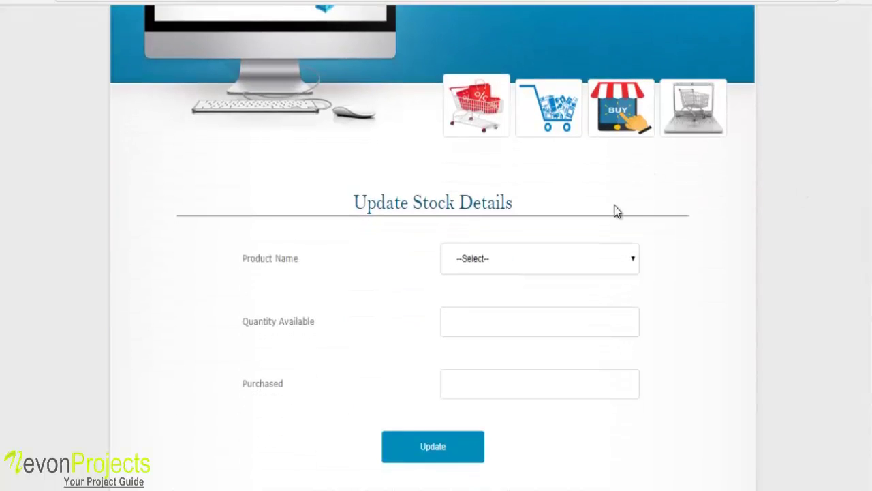
{"action": "left_click", "coordinate": [590, 260]}
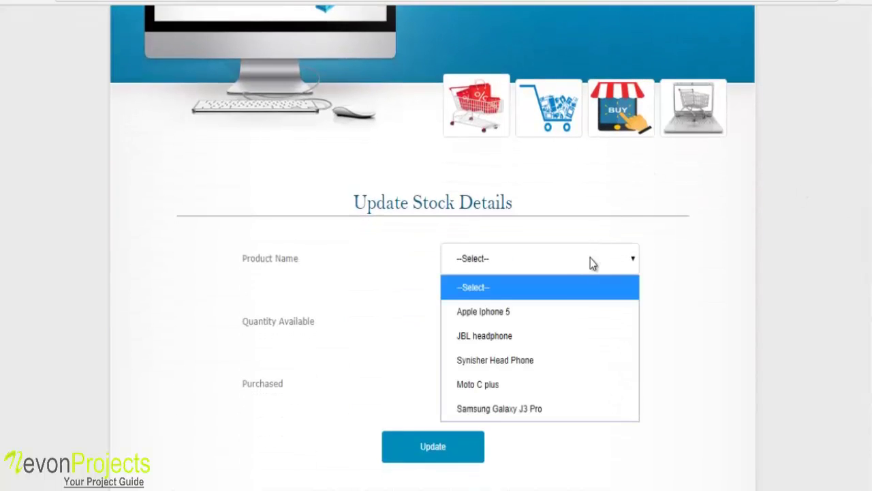
{"action": "left_click", "coordinate": [552, 310]}
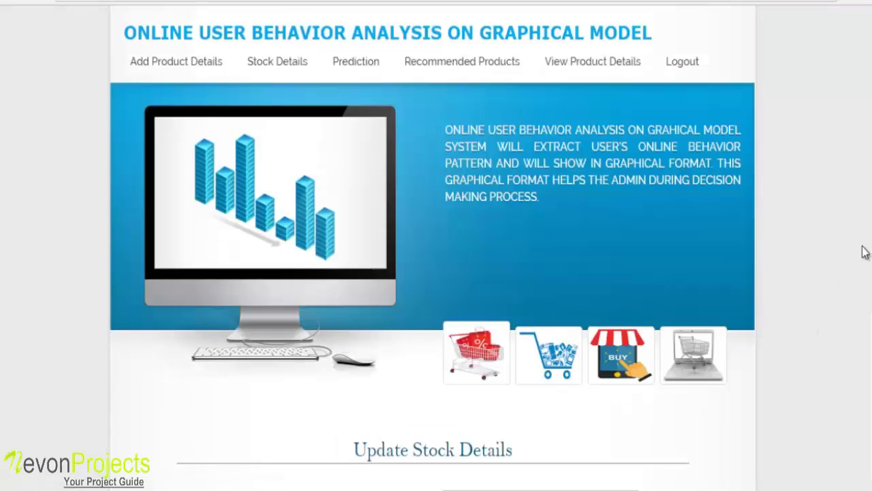
{"action": "scroll", "coordinate": [432, 246], "scroll_direction": "down", "scroll_amount": 4}
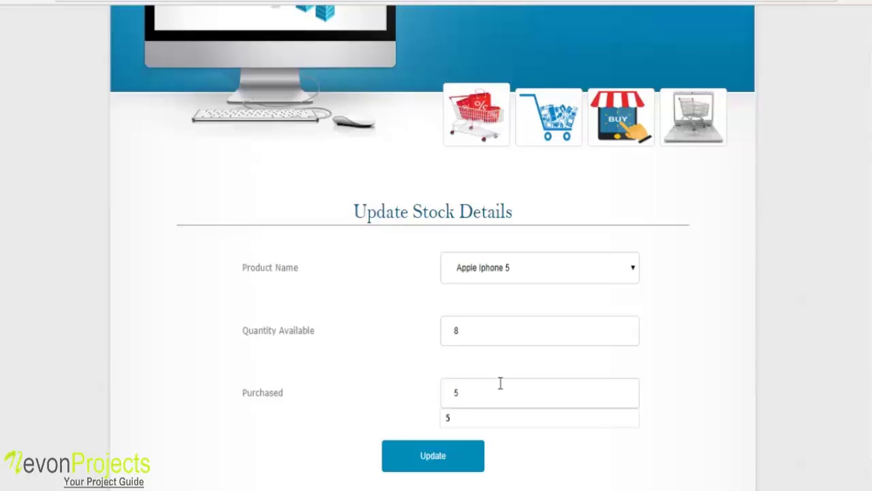
{"action": "left_click", "coordinate": [512, 423]}
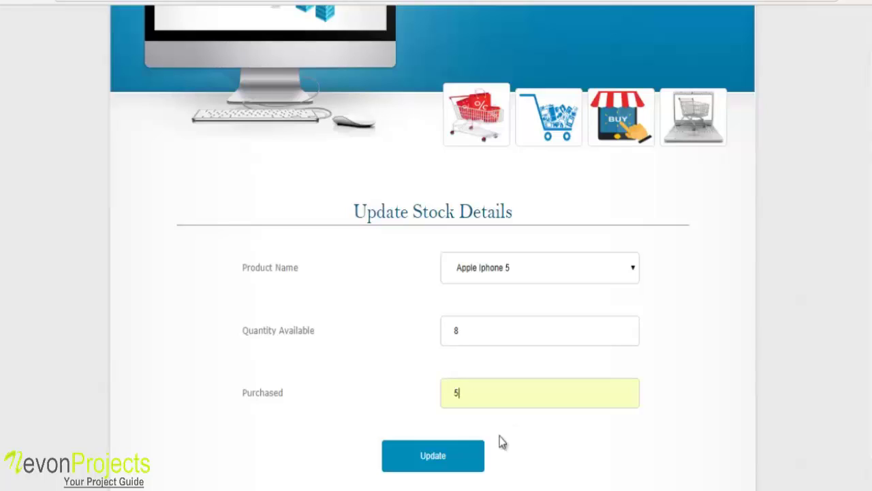
{"action": "left_click", "coordinate": [466, 456]}
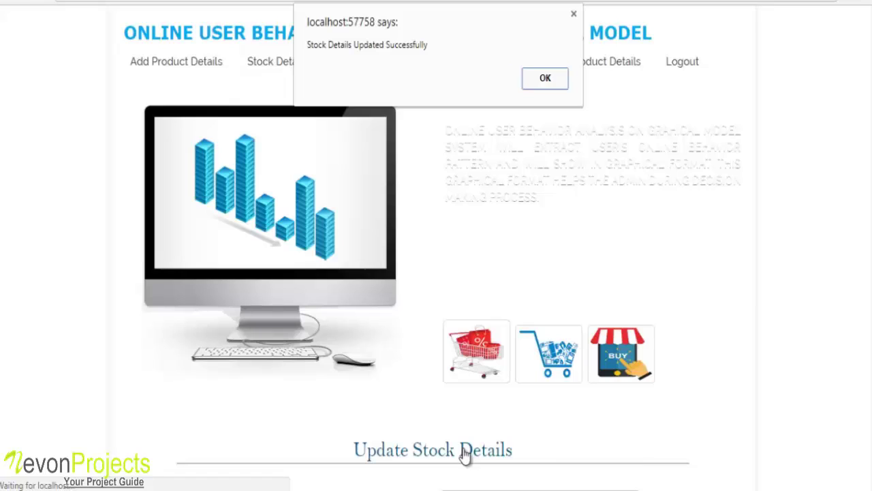
{"action": "left_click", "coordinate": [552, 83]}
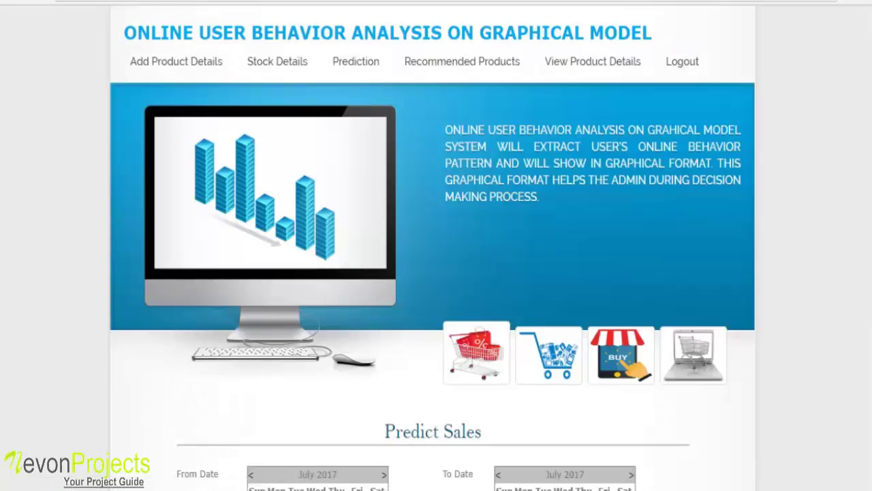
Run the sales prediction for 1 March 2017 to 30 July 2017
{"action": "scroll", "coordinate": [432, 273], "scroll_direction": "down", "scroll_amount": 5}
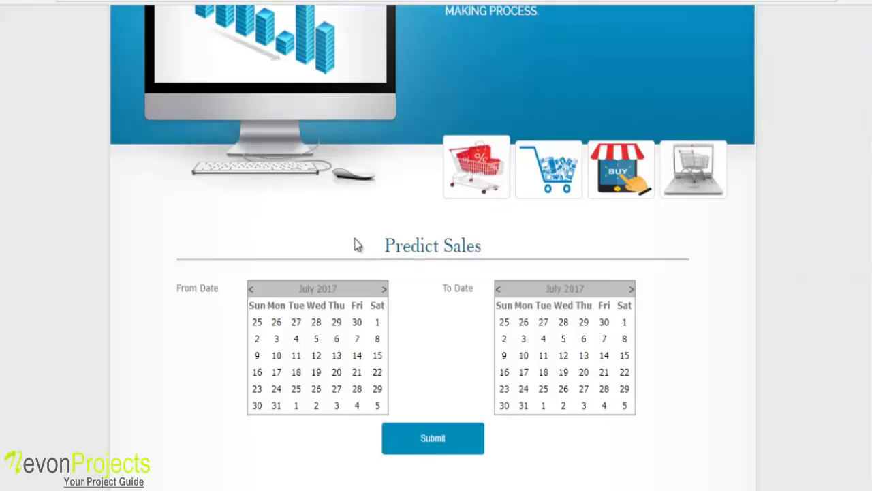
{"action": "left_click", "coordinate": [252, 289]}
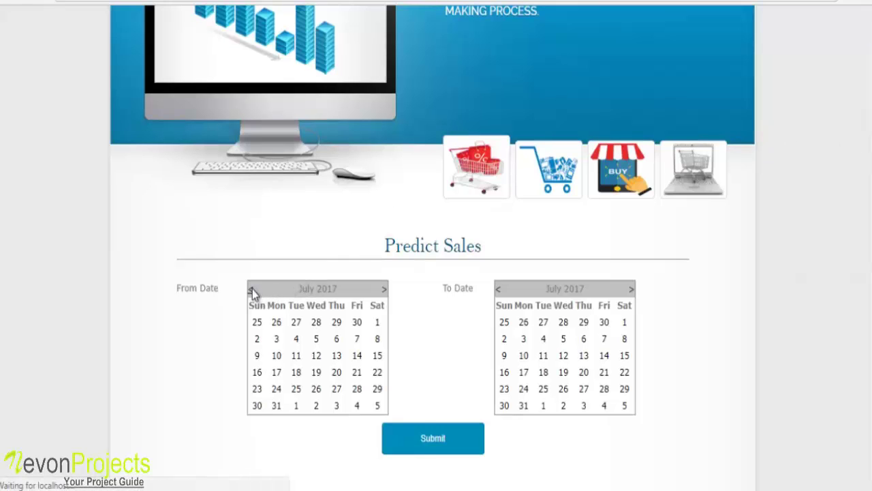
{"action": "scroll", "coordinate": [782, 300], "scroll_direction": "down", "scroll_amount": 1}
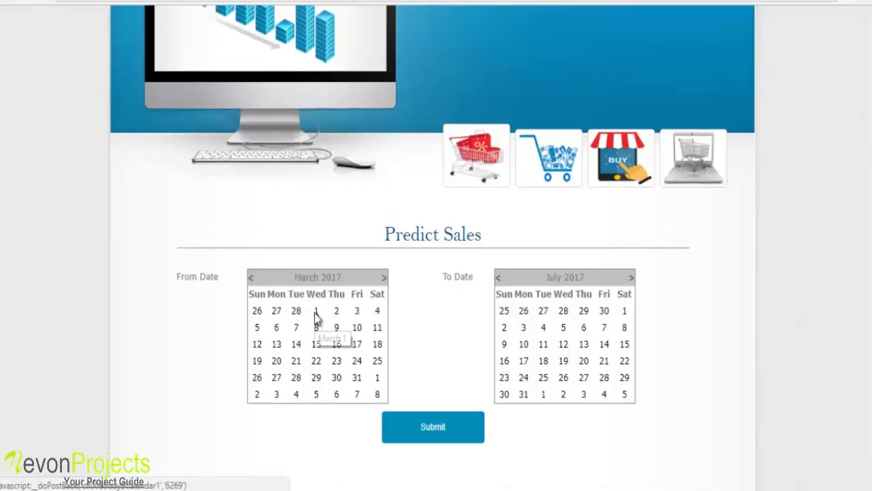
{"action": "left_click", "coordinate": [316, 312]}
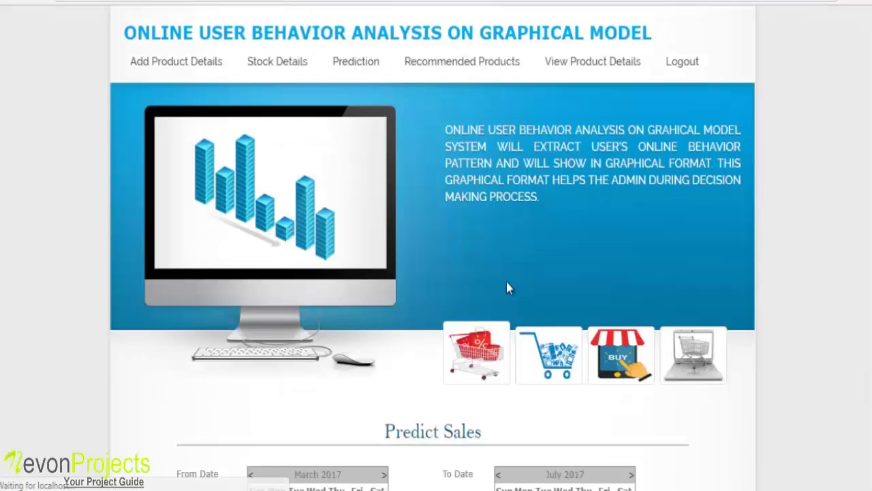
{"action": "scroll", "coordinate": [431, 245], "scroll_direction": "down", "scroll_amount": 5}
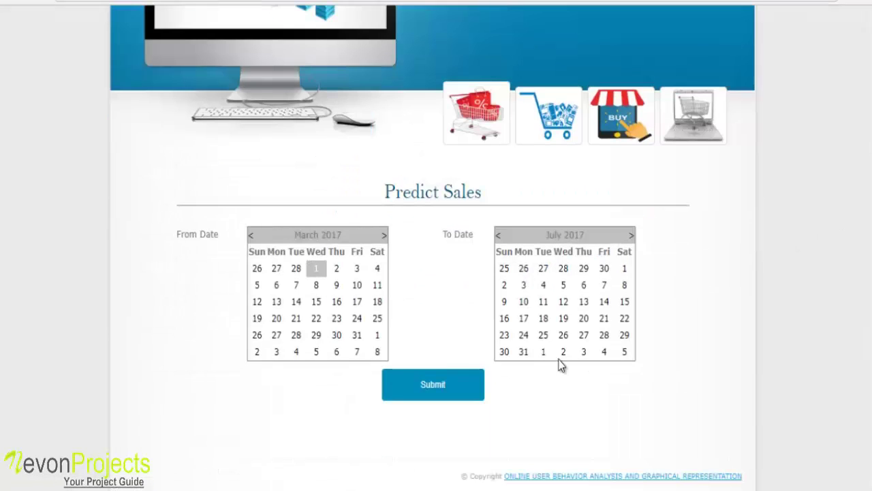
{"action": "left_click", "coordinate": [504, 351]}
{"action": "scroll", "coordinate": [432, 245], "scroll_direction": "down", "scroll_amount": 3}
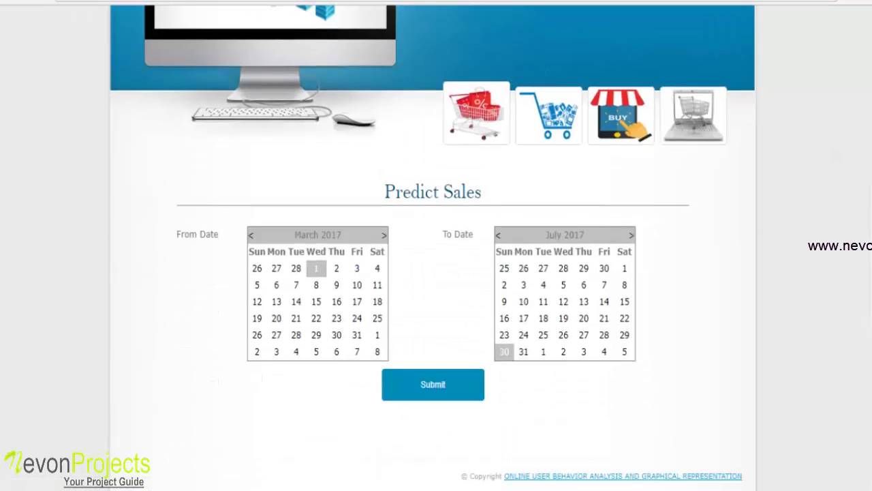
{"action": "left_click", "coordinate": [452, 387]}
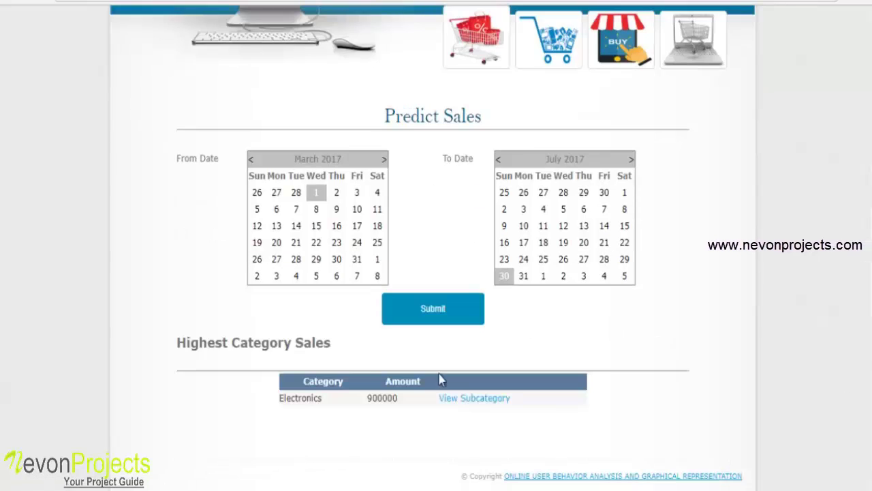
Drill into Electronics subcategories and show the Mobiles product chart for Apple Iphone 5
{"action": "left_click", "coordinate": [477, 398]}
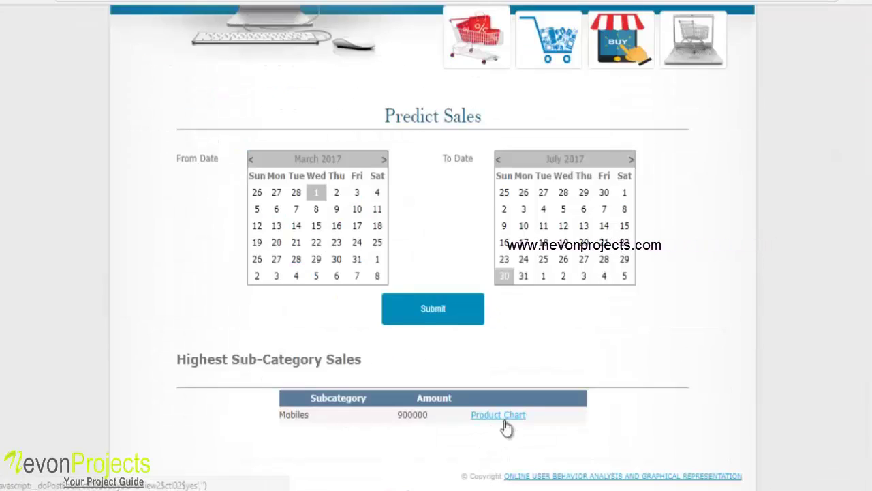
{"action": "left_click", "coordinate": [498, 415]}
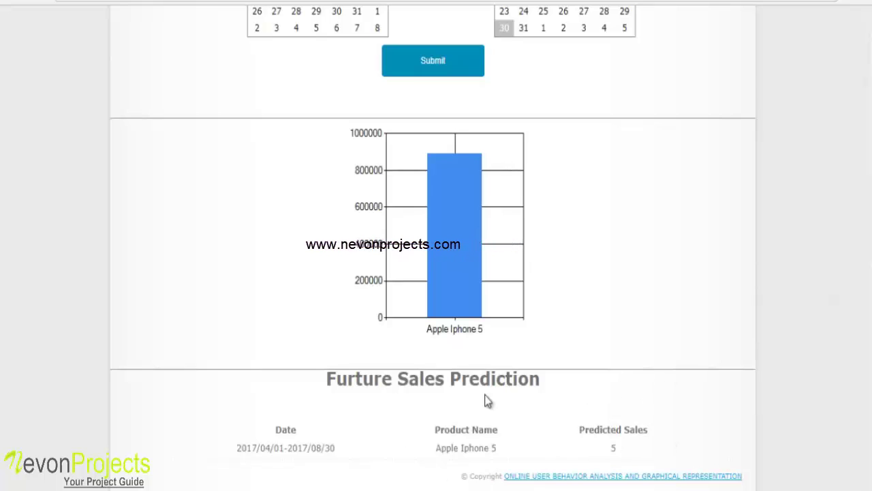
{"action": "scroll", "coordinate": [473, 425], "scroll_direction": "up", "scroll_amount": 10}
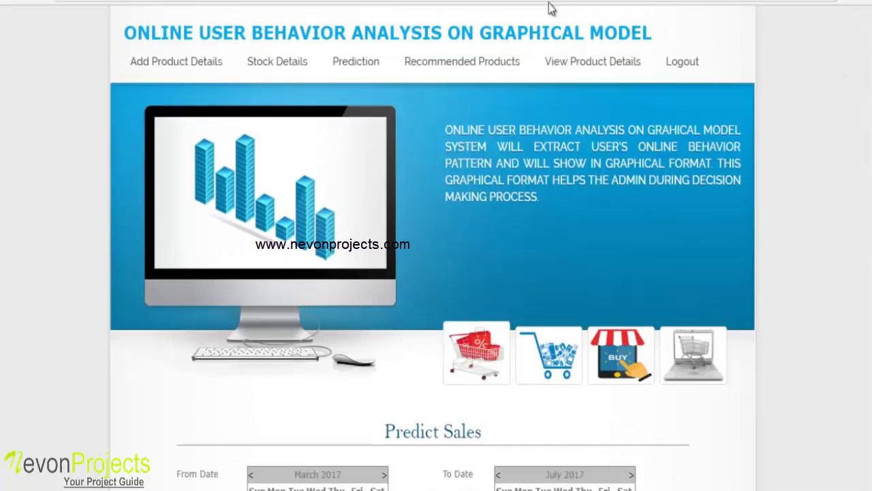
Show the Recommended Products table listing the two Synisher Head Phone customers
{"action": "left_click", "coordinate": [498, 62]}
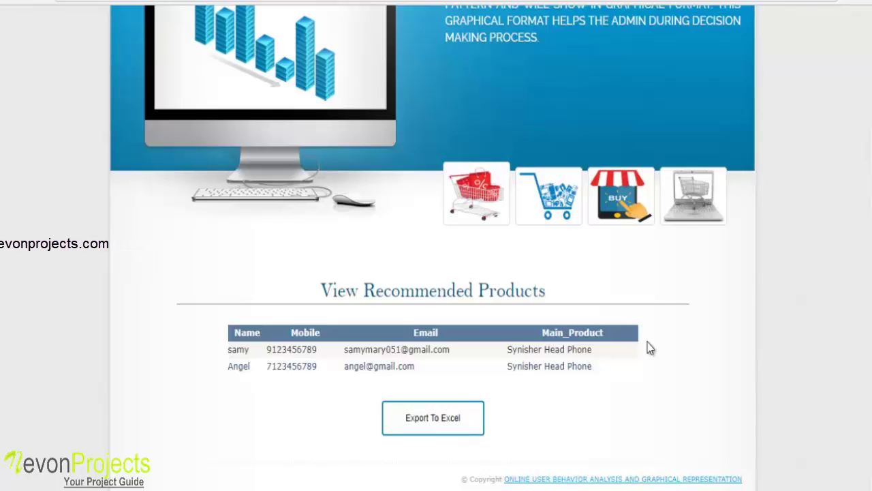
{"action": "scroll", "coordinate": [433, 245], "scroll_direction": "up", "scroll_amount": 2}
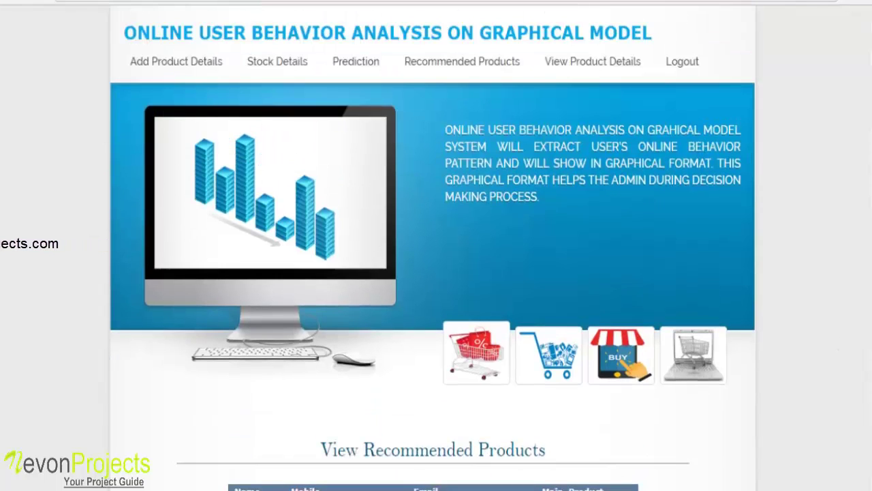
Change Apple Iphone 5's cost from 60000 to 50000 and confirm the update
{"action": "left_click", "coordinate": [627, 63]}
{"action": "scroll", "coordinate": [626, 63], "scroll_direction": "down", "scroll_amount": 2}
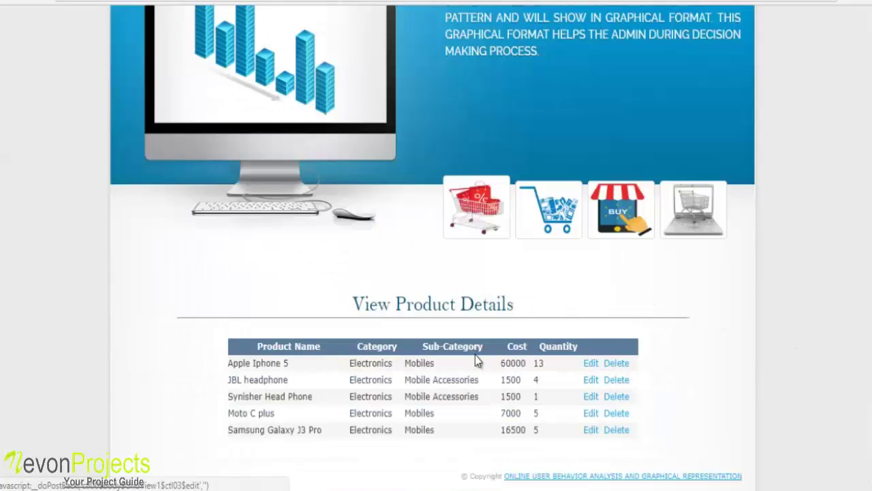
{"action": "left_click", "coordinate": [591, 362]}
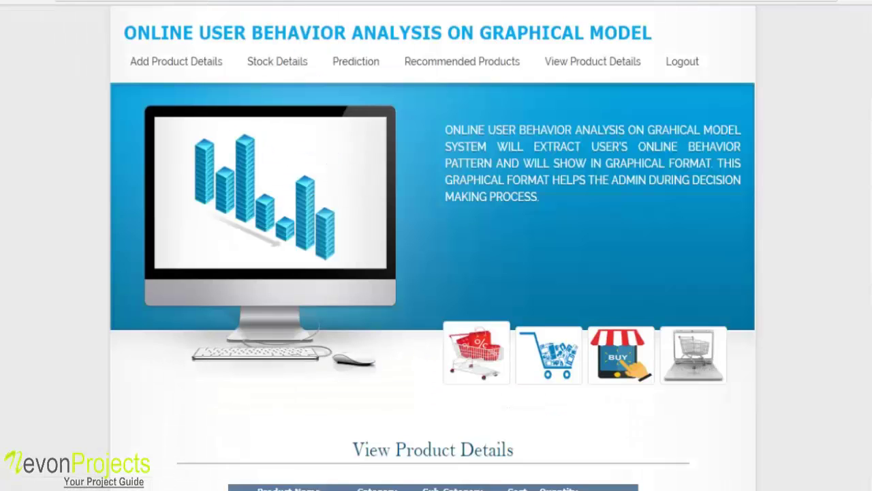
{"action": "scroll", "coordinate": [601, 374], "scroll_direction": "down", "scroll_amount": 5}
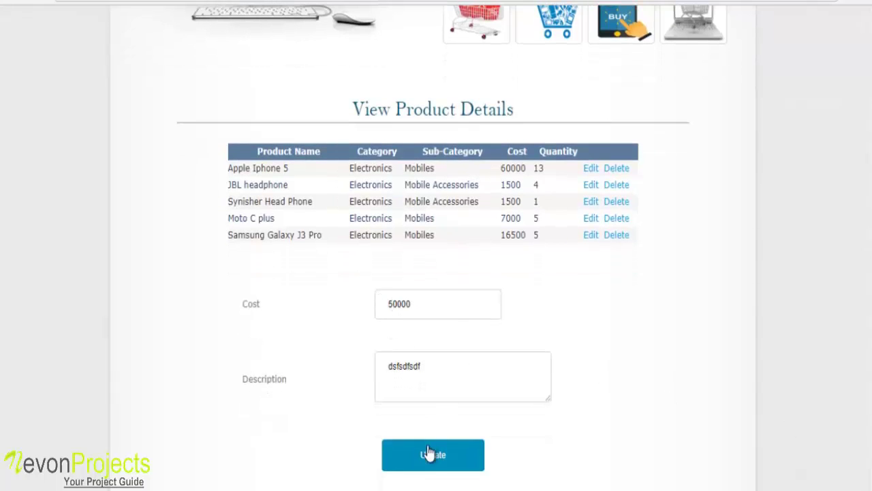
{"action": "left_click", "coordinate": [429, 455]}
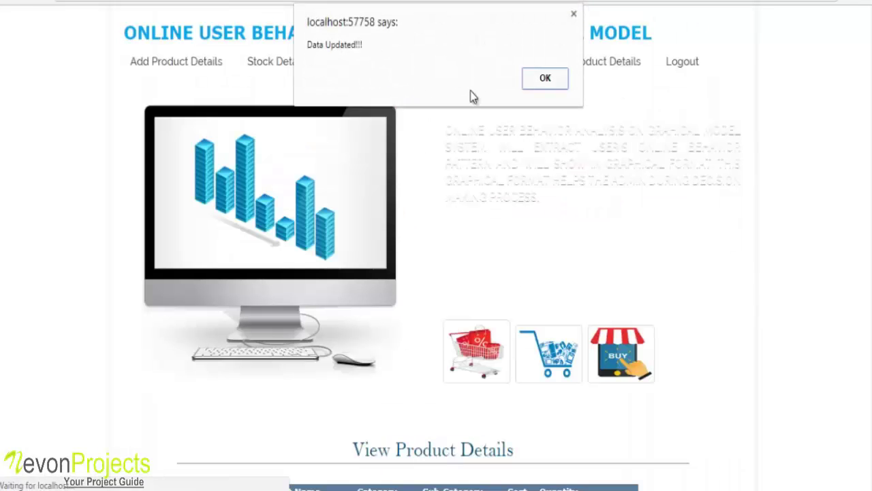
{"action": "left_click", "coordinate": [546, 79]}
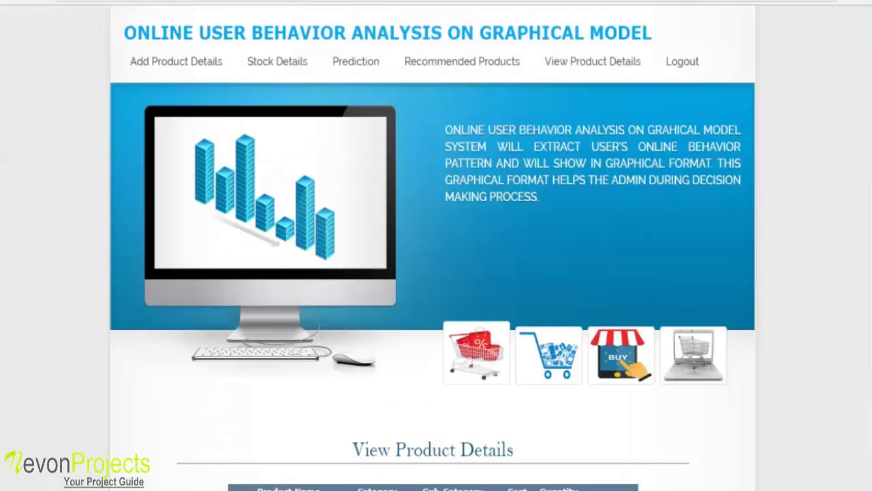
Log out of the admin account
{"action": "scroll", "coordinate": [576, 291], "scroll_direction": "down", "scroll_amount": 3}
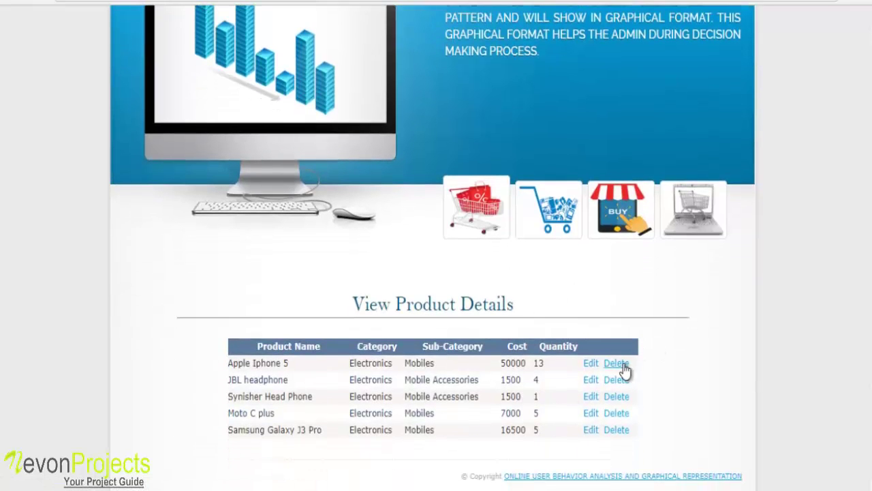
{"action": "scroll", "coordinate": [736, 348], "scroll_direction": "up", "scroll_amount": 3}
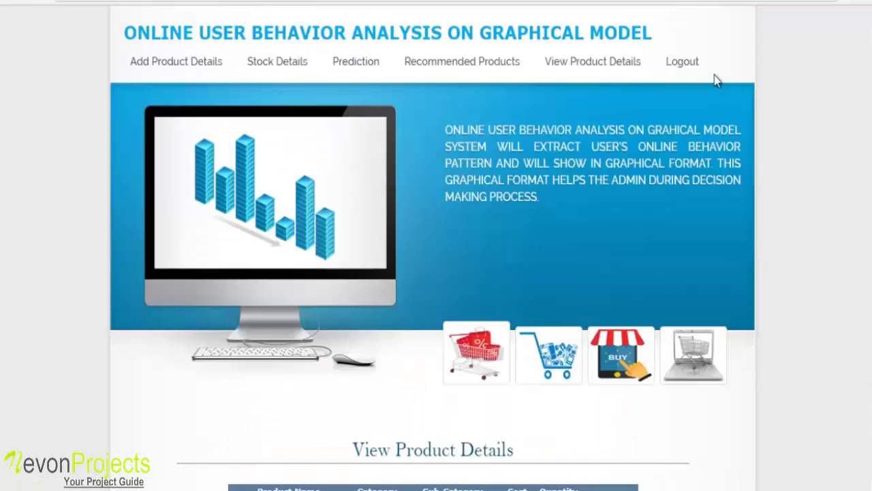
{"action": "left_click", "coordinate": [693, 64]}
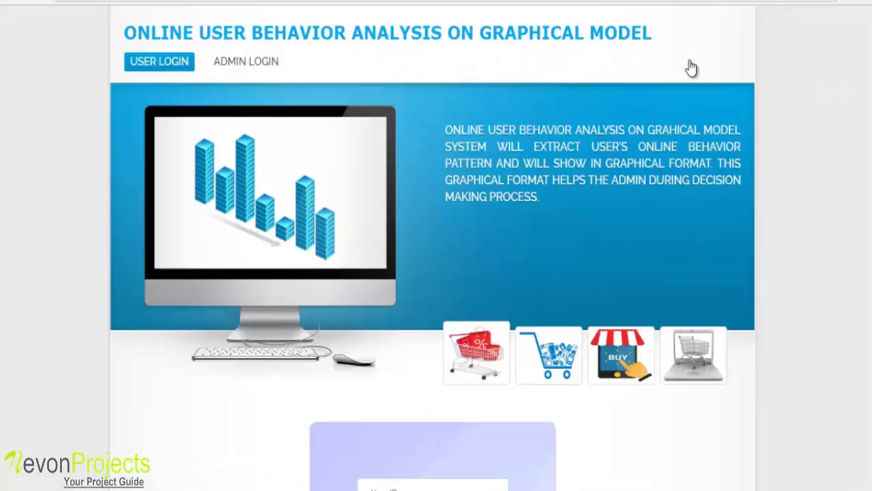